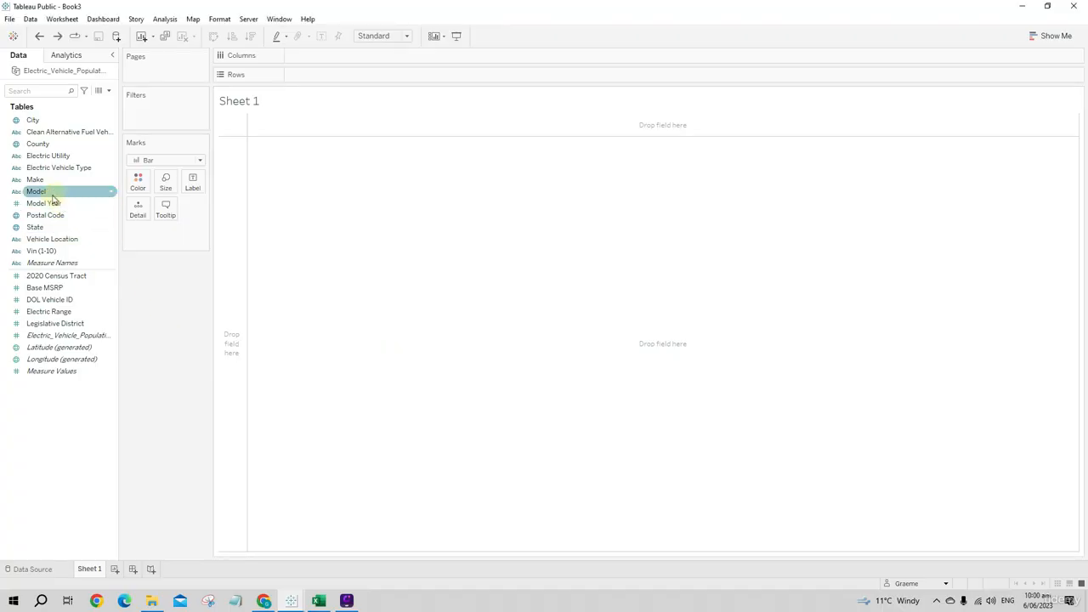
- Review the data type and geographic role options assigned to the City field
{"action": "left_click_drag", "start_coordinate": [53, 206], "coordinate": [21, 208]}
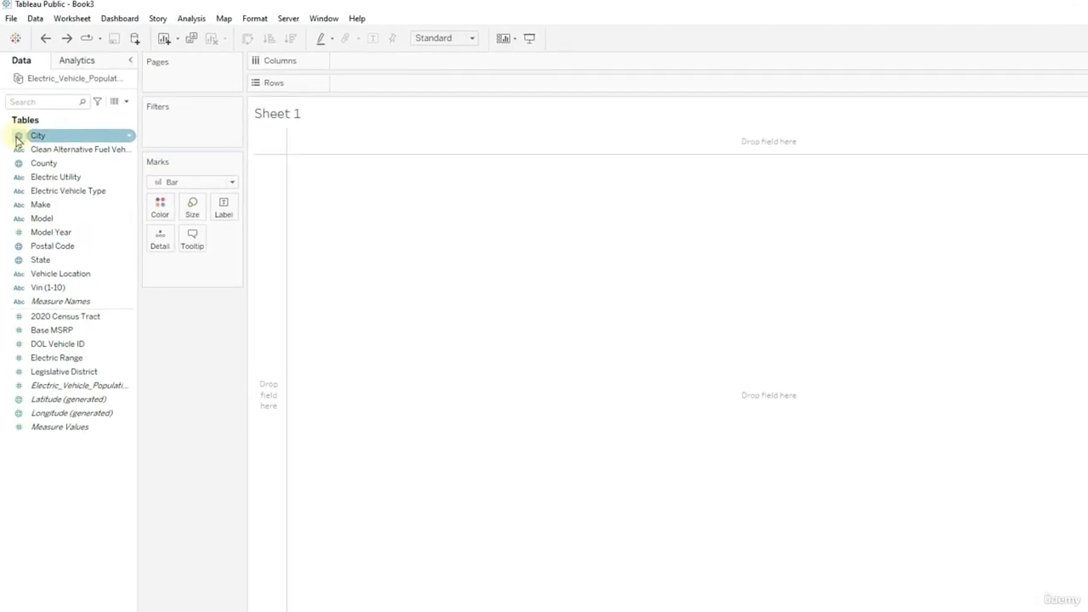
{"action": "left_click", "coordinate": [18, 137]}
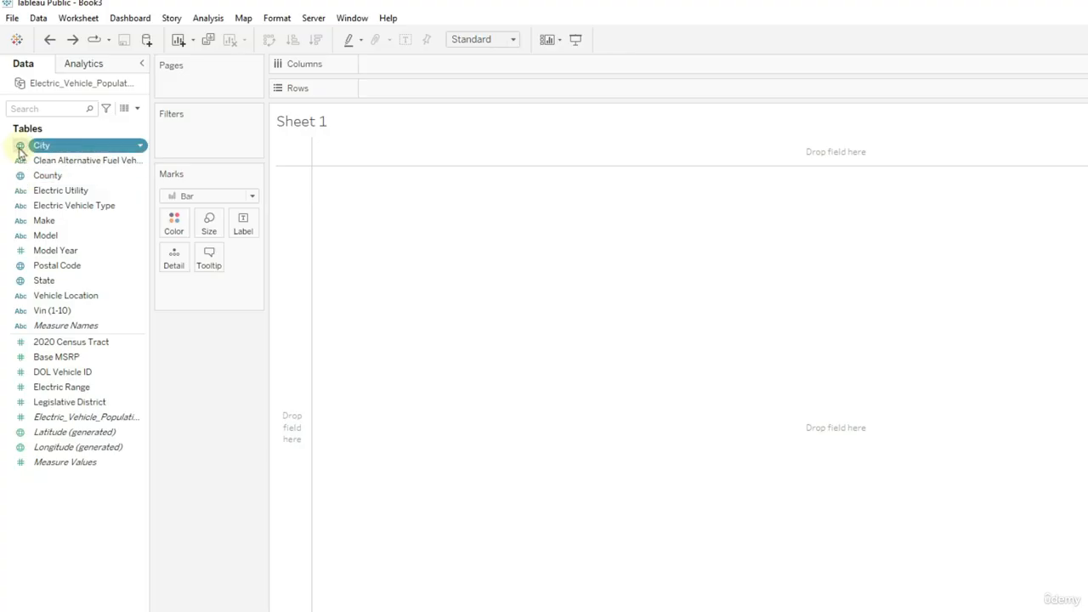
{"action": "left_click", "coordinate": [18, 148]}
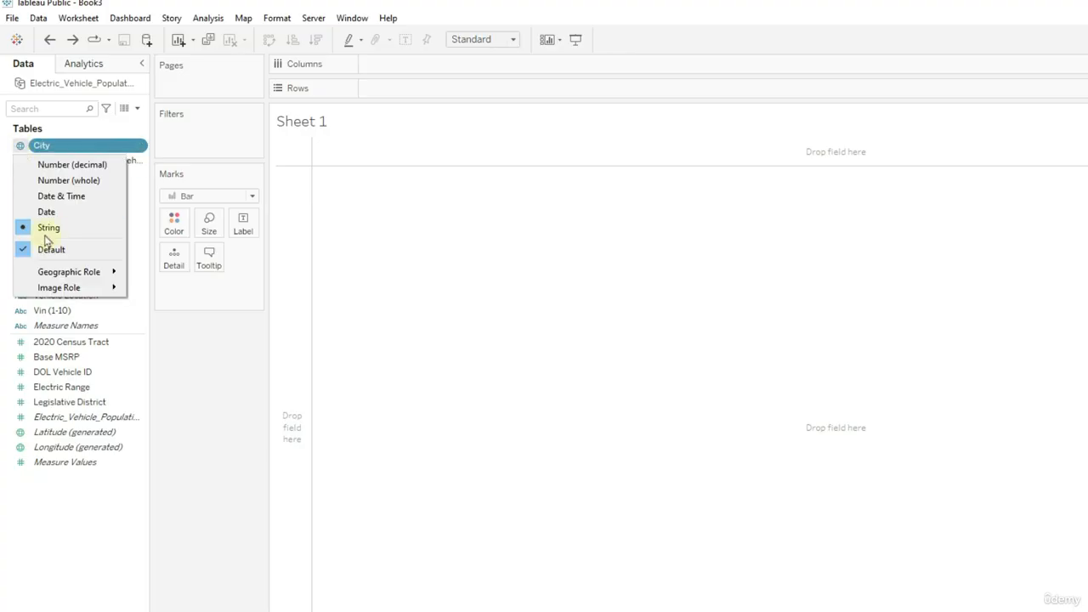
{"action": "mouse_move", "coordinate": [85, 272]}
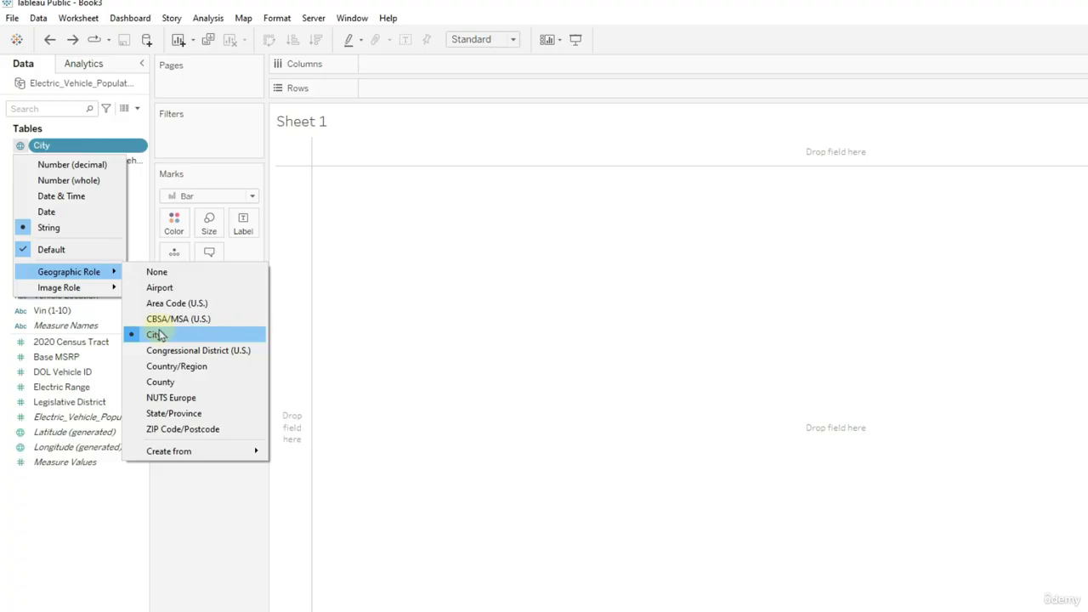
{"action": "left_click", "coordinate": [179, 500]}
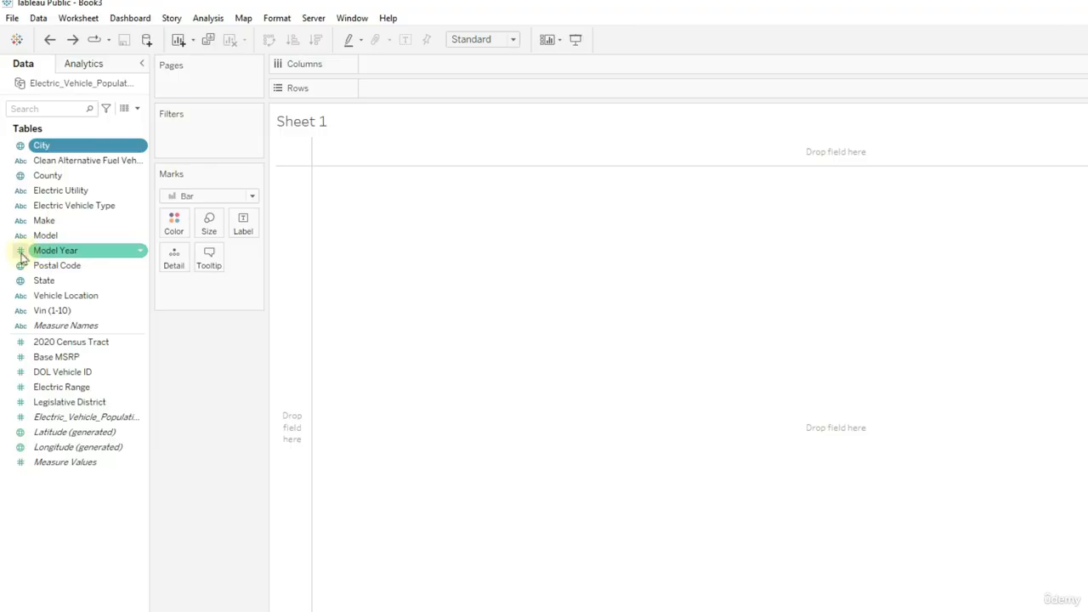
- Change the Model Year field's data type to Date
{"action": "left_click", "coordinate": [20, 255]}
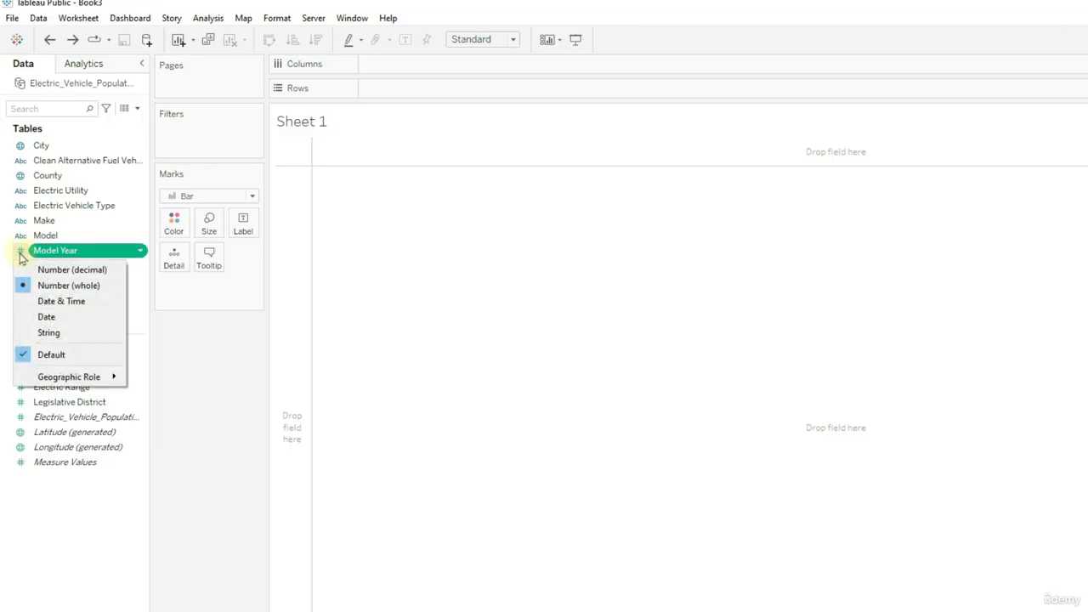
{"action": "left_click", "coordinate": [51, 252]}
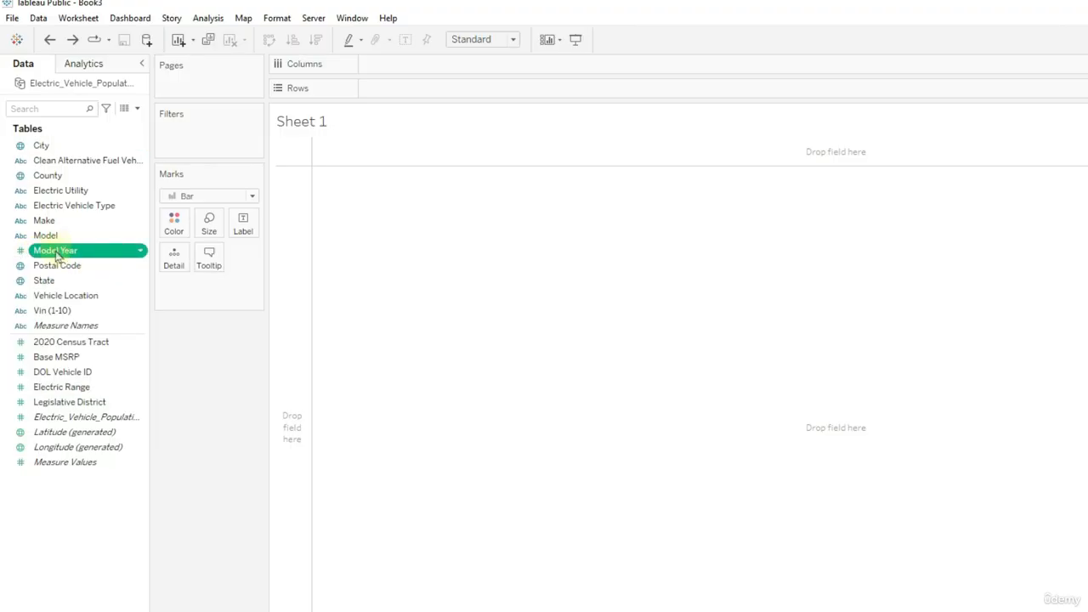
{"action": "left_click", "coordinate": [22, 252]}
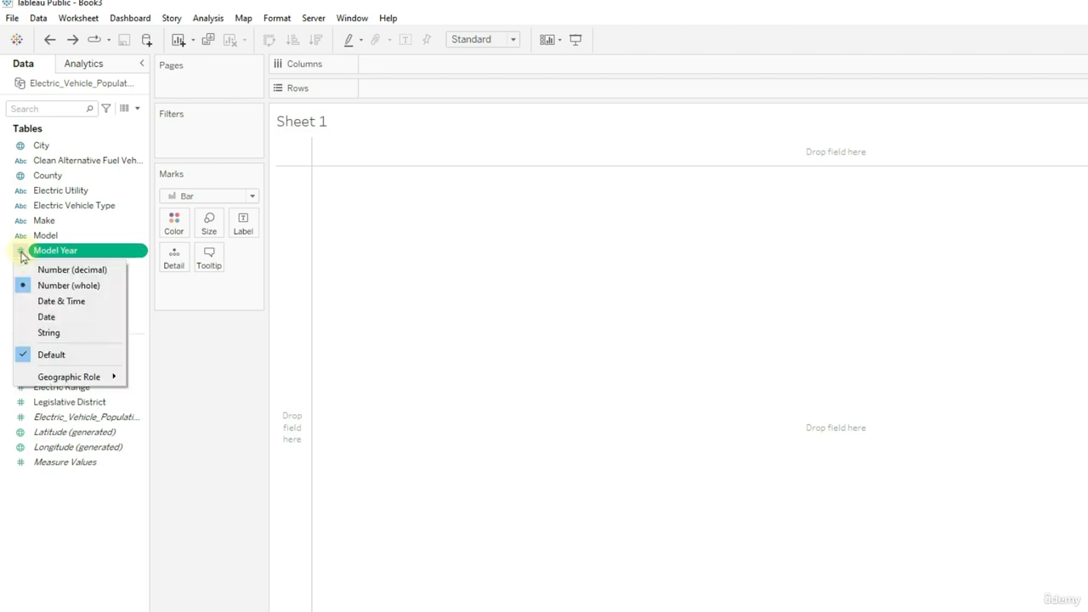
{"action": "left_click", "coordinate": [21, 255]}
{"action": "right_click", "coordinate": [77, 258]}
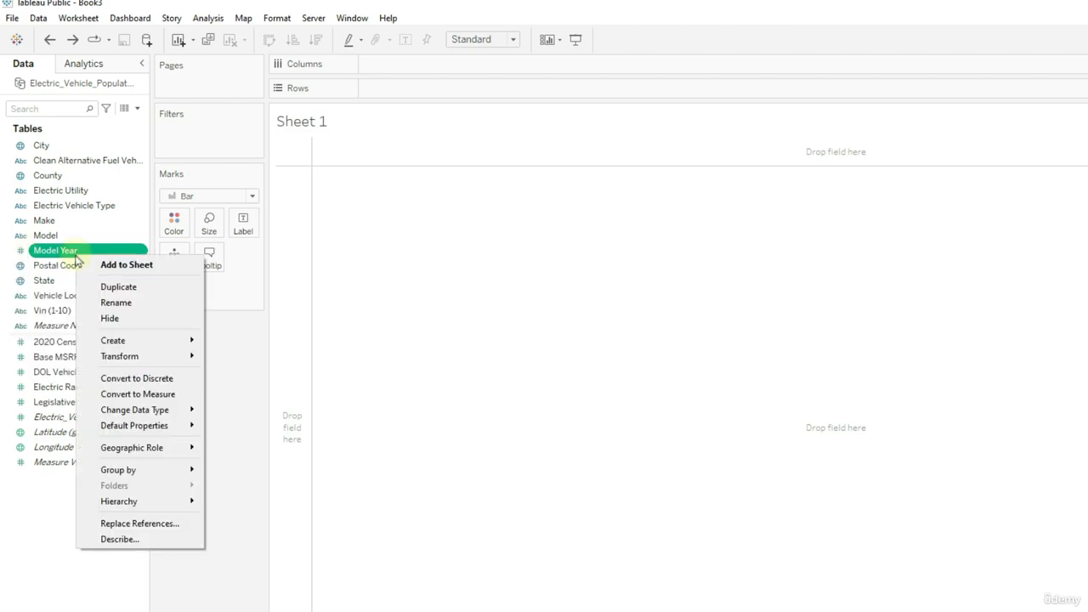
{"action": "mouse_move", "coordinate": [159, 415]}
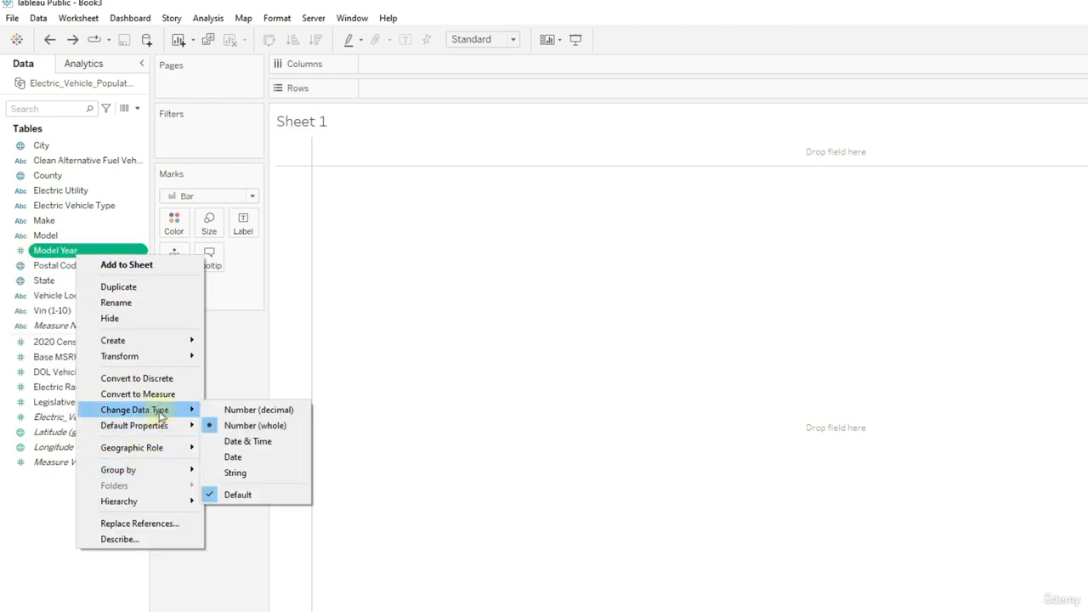
{"action": "left_click", "coordinate": [242, 456]}
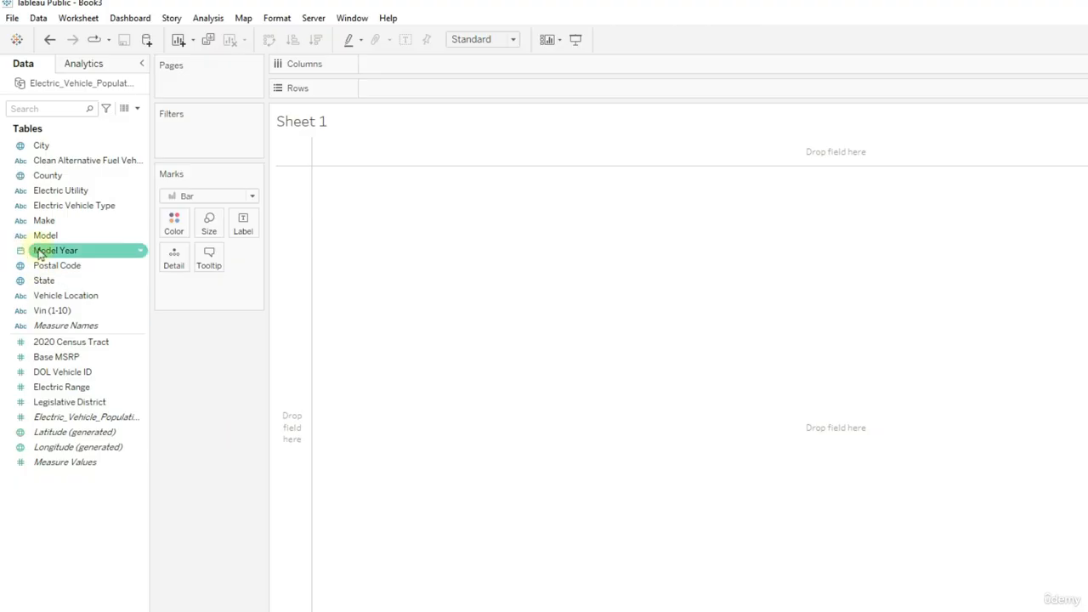
- Place Model Year on Columns as a year and review its date-level options
{"action": "left_click_drag", "start_coordinate": [38, 254], "coordinate": [424, 68]}
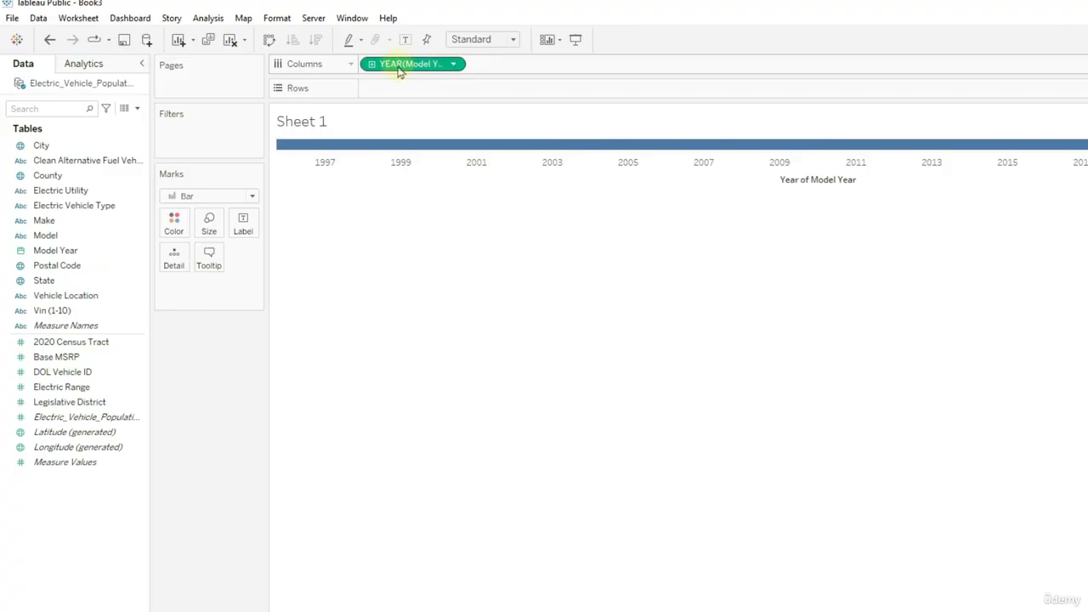
{"action": "right_click", "coordinate": [398, 70]}
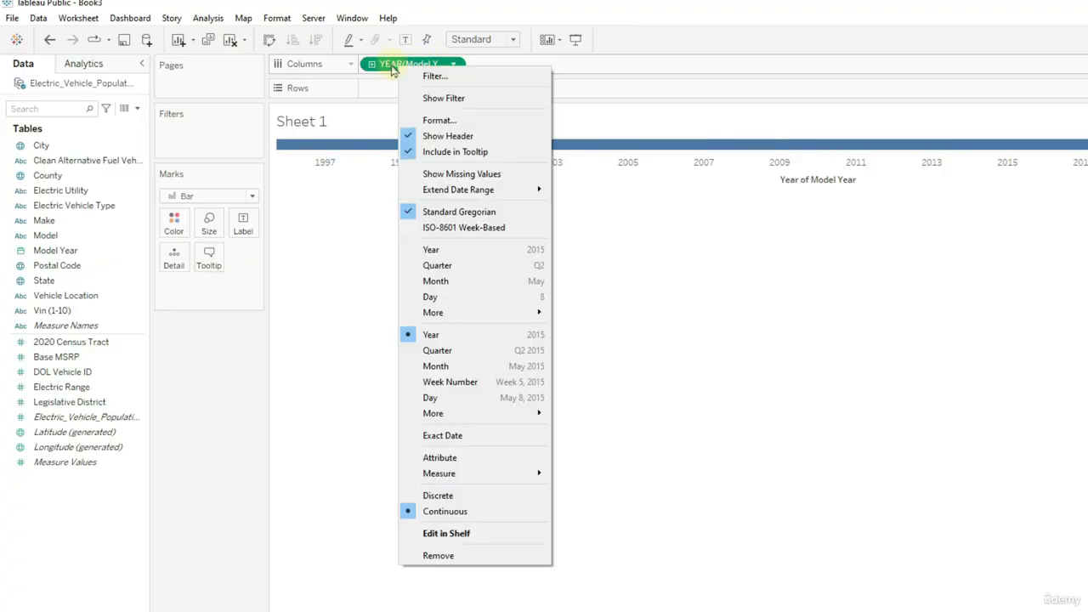
{"action": "left_click", "coordinate": [391, 68]}
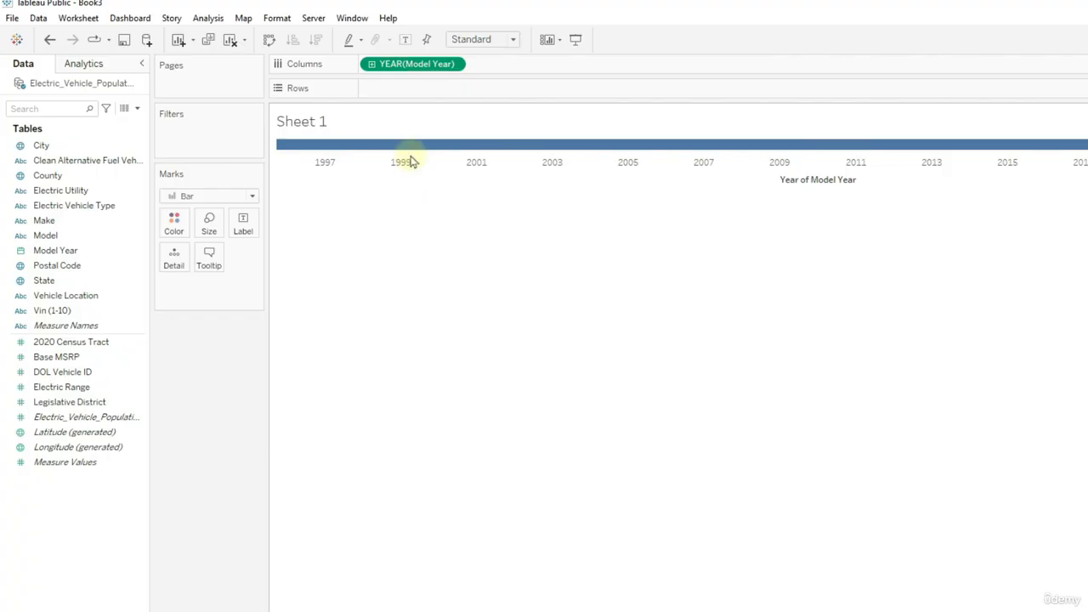
{"action": "right_click", "coordinate": [406, 65]}
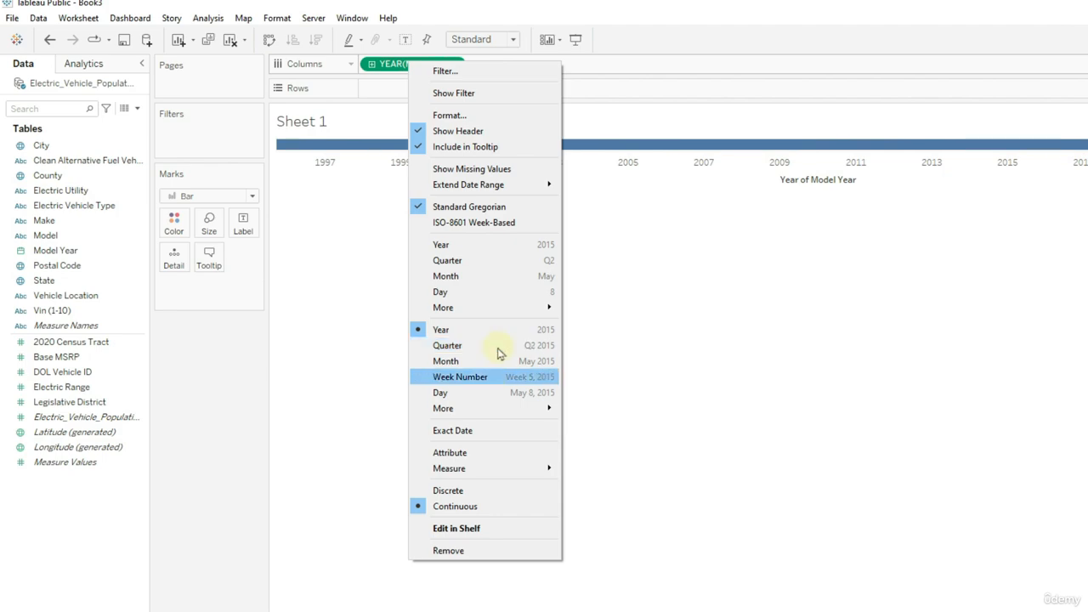
{"action": "left_click", "coordinate": [371, 313]}
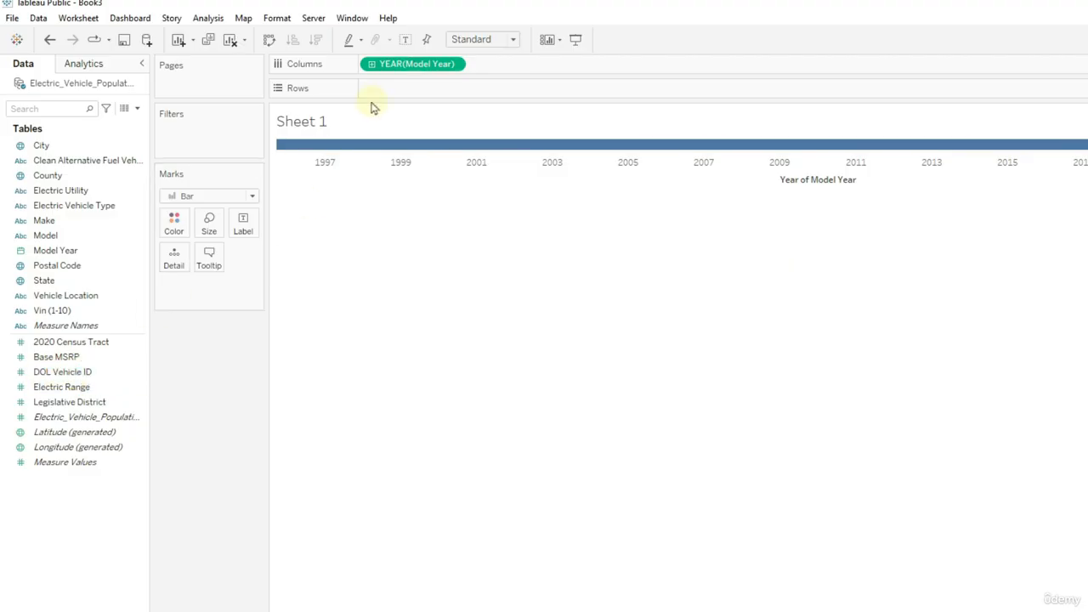
- Add DOL Vehicle ID to Rows as a distinct count, CNTD(DOL Vehicle ID)
{"action": "left_click_drag", "start_coordinate": [68, 376], "coordinate": [421, 83]}
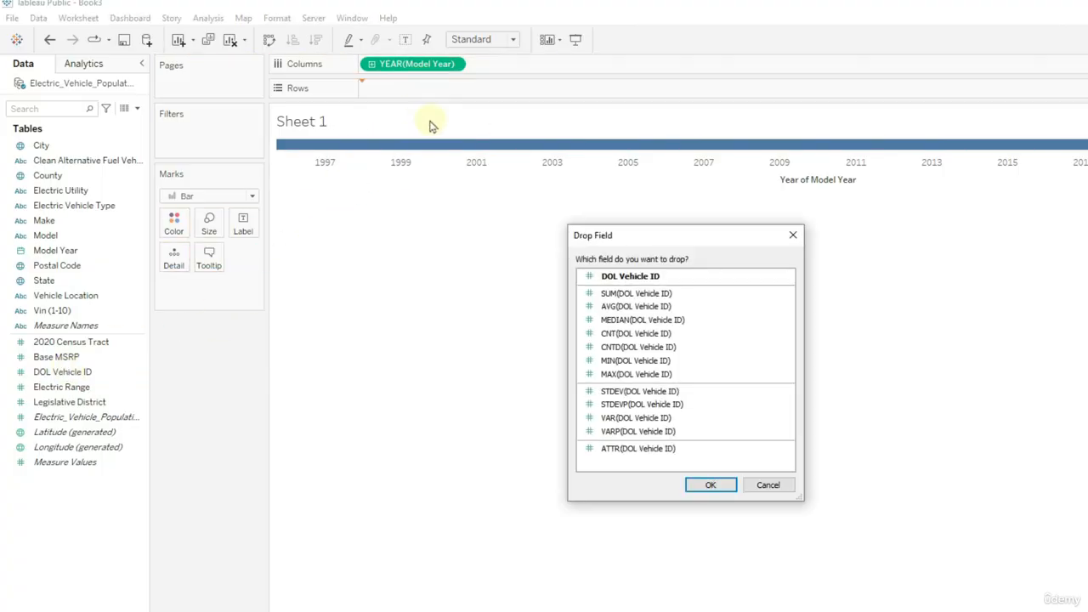
{"action": "left_click", "coordinate": [599, 337]}
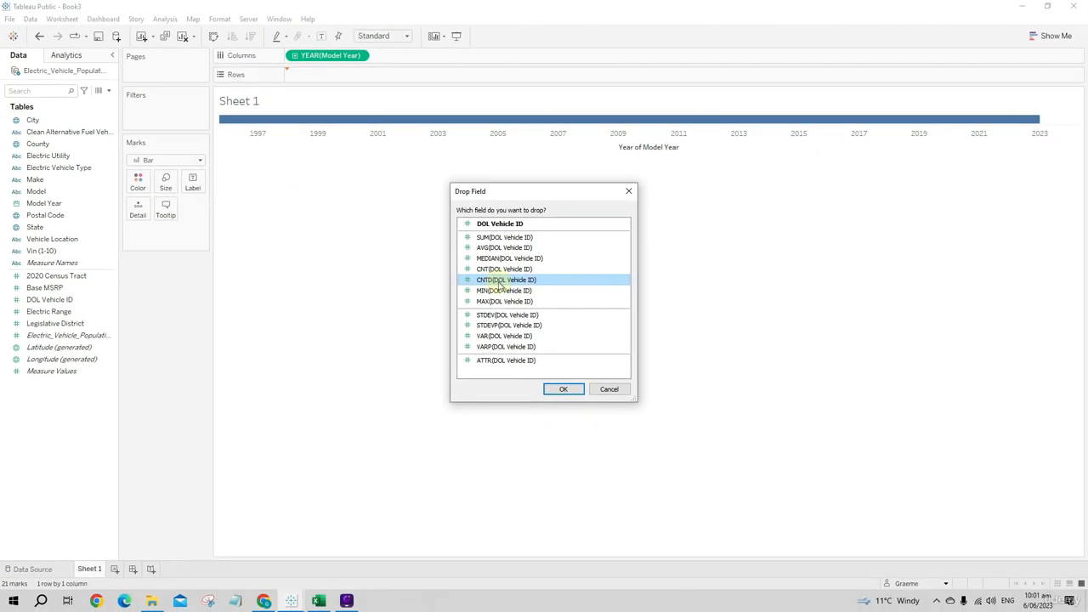
{"action": "left_click", "coordinate": [563, 388]}
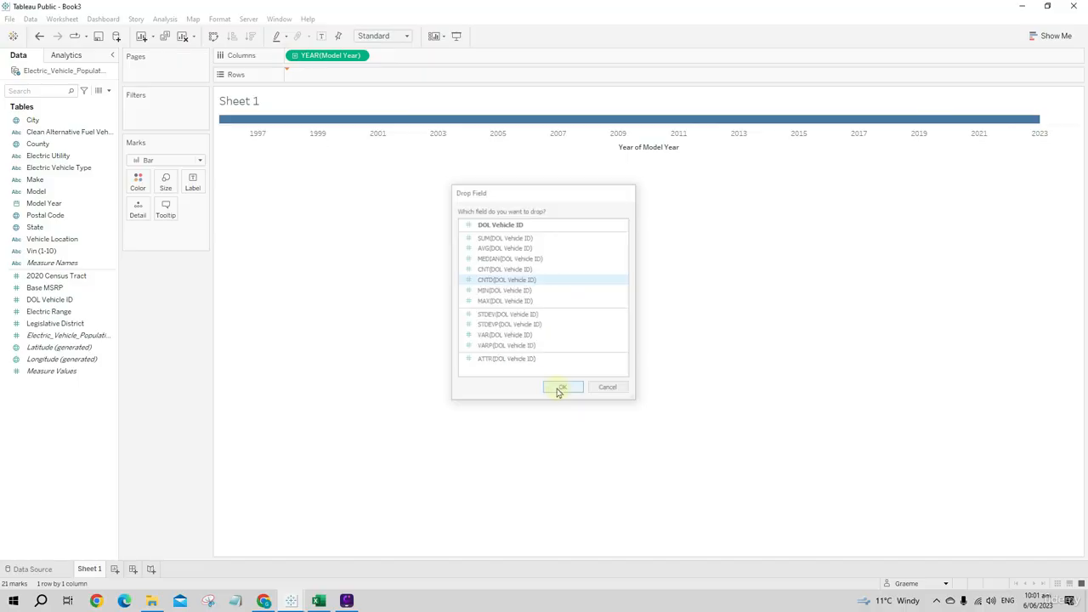
- Examine the vehicle counts per model year and the mark types available for the chart
{"action": "mouse_move", "coordinate": [861, 459]}
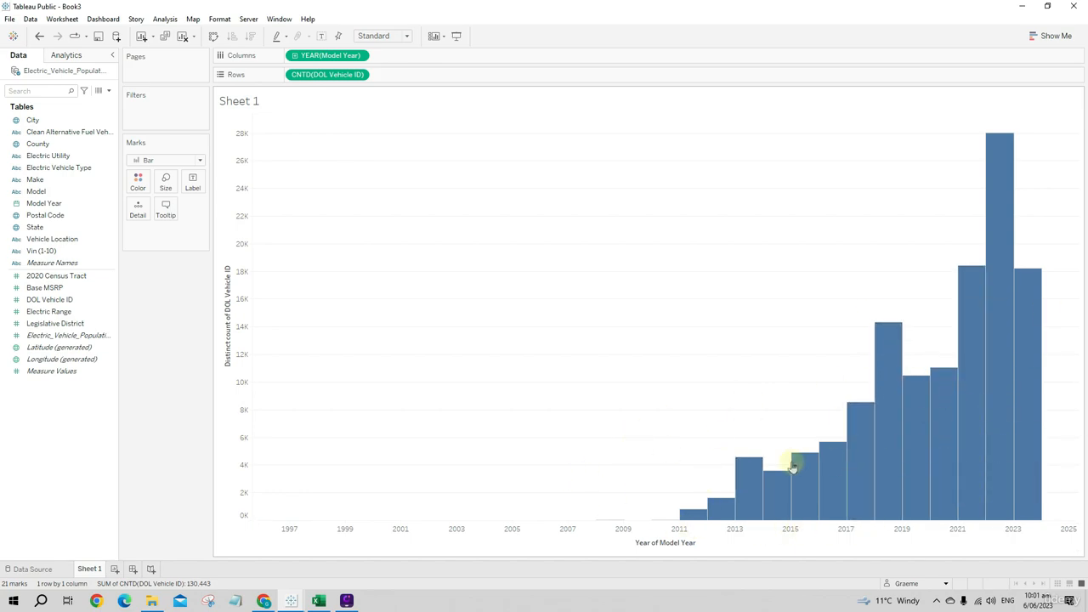
{"action": "left_click", "coordinate": [149, 163]}
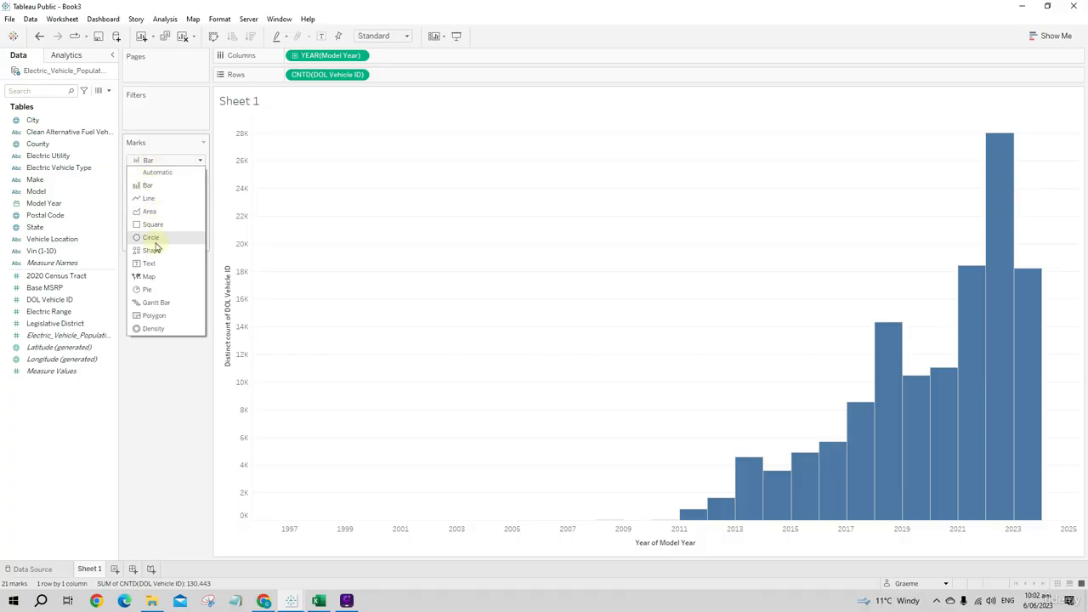
{"action": "left_click", "coordinate": [170, 397]}
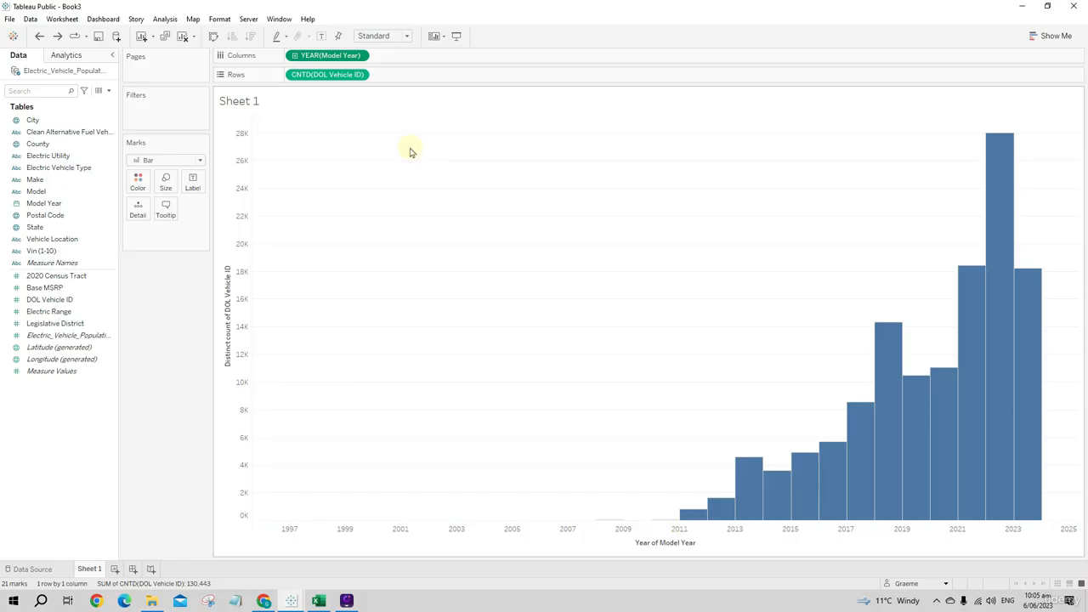
- Convert the year of Model Year on Columns from continuous to discrete
{"action": "right_click", "coordinate": [323, 58]}
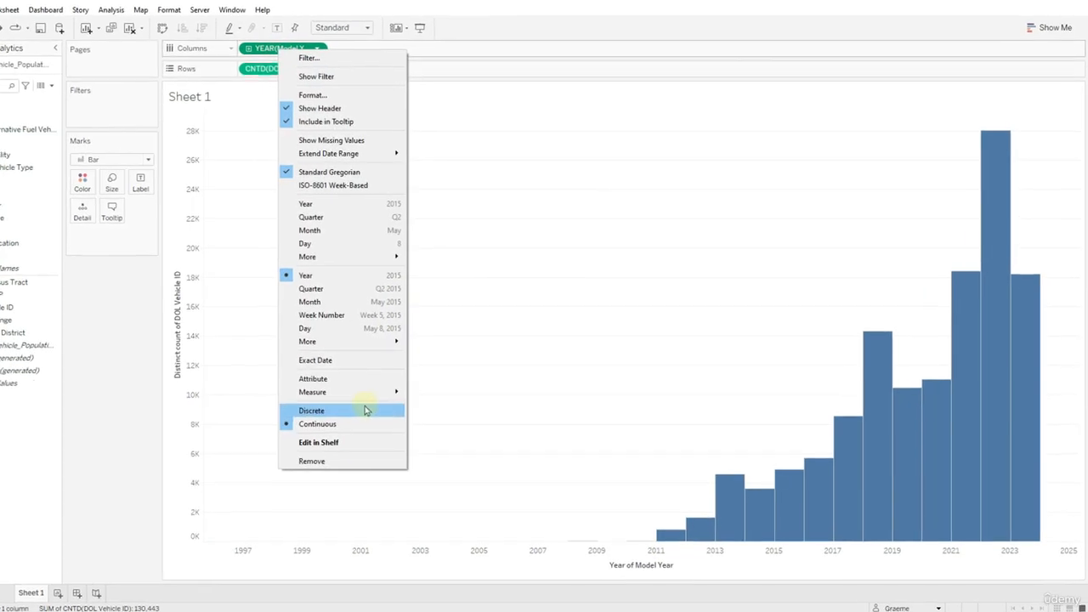
{"action": "left_click", "coordinate": [366, 410]}
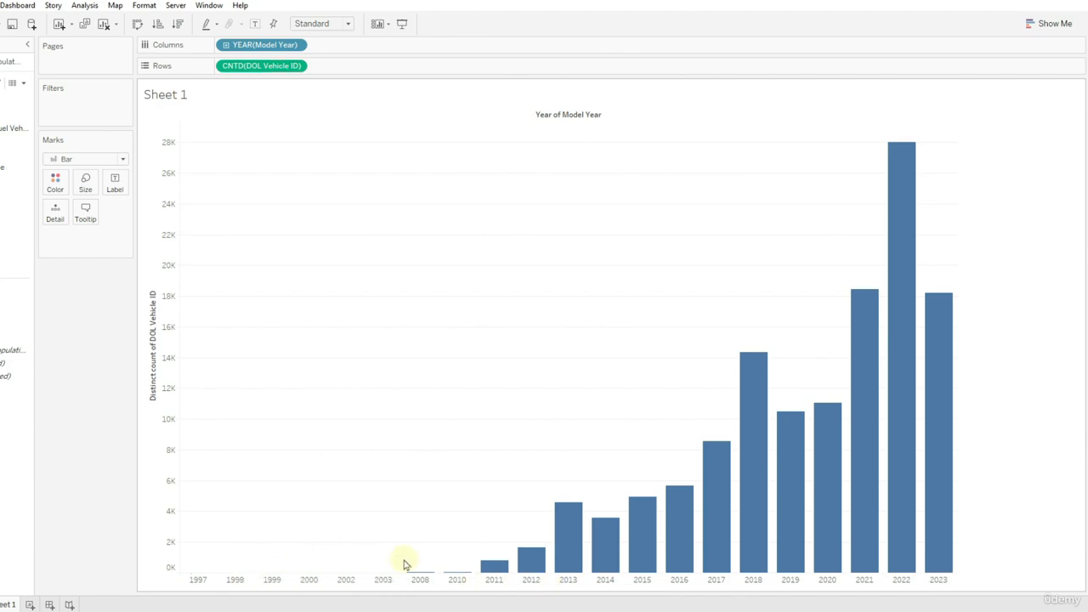
{"action": "mouse_move", "coordinate": [642, 533]}
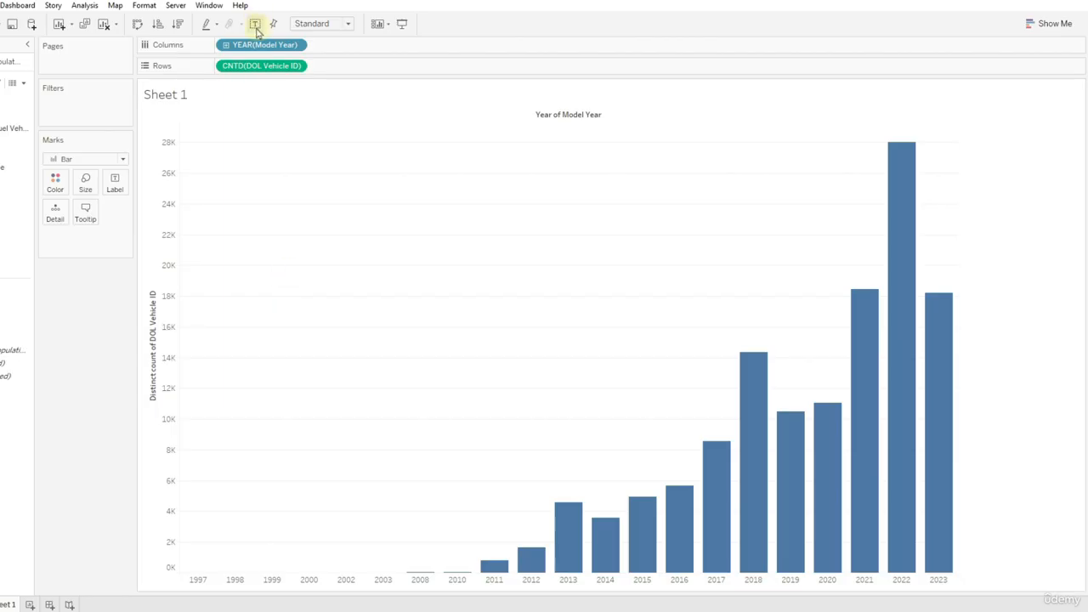
- Start a filter on Model Year based on Years
{"action": "left_click_drag", "start_coordinate": [254, 43], "coordinate": [72, 113]}
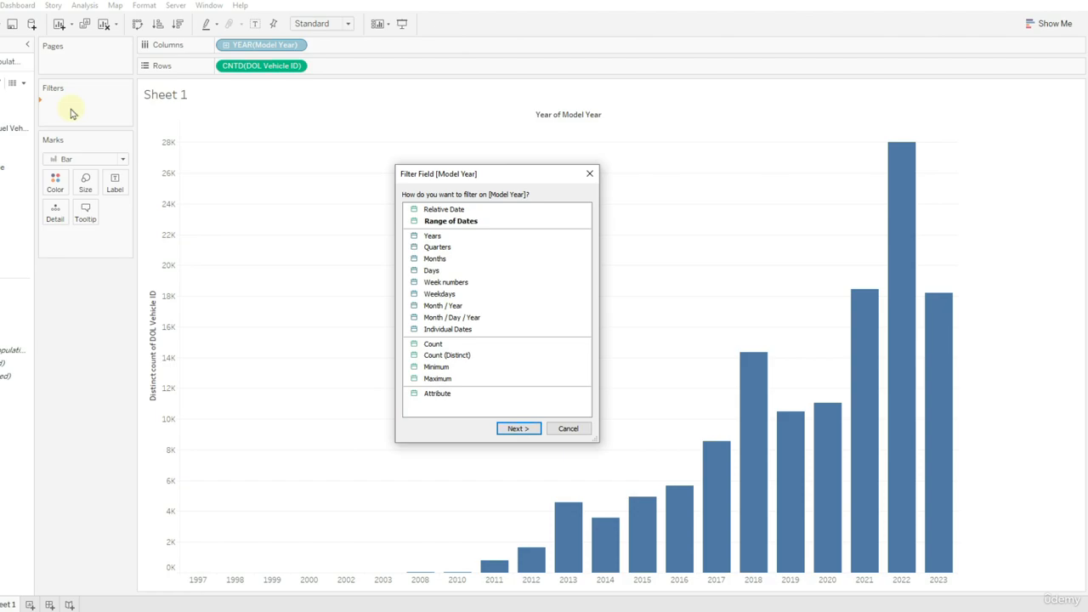
{"action": "left_click", "coordinate": [445, 235]}
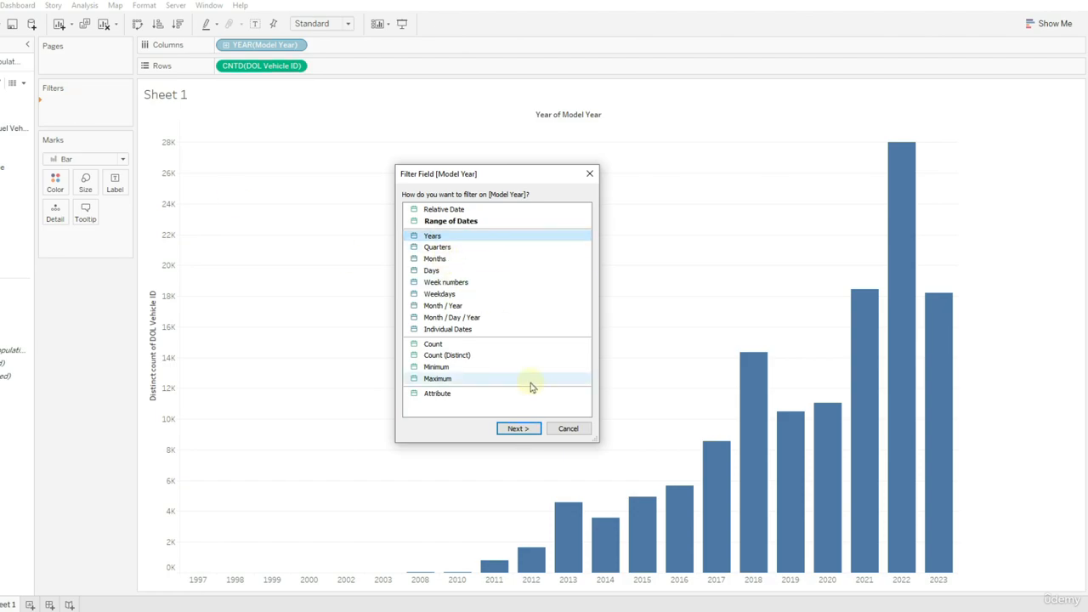
{"action": "left_click", "coordinate": [526, 429]}
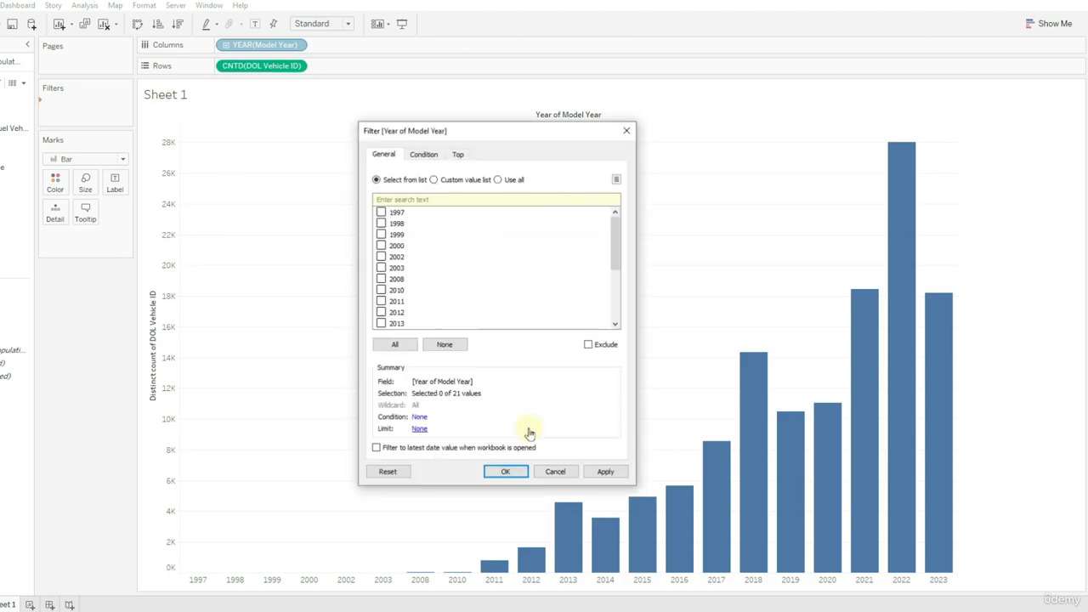
- Set the year filter to exclude 1997, 1998, 1999, 2000, 2002 and 2003, and apply it
{"action": "left_click", "coordinate": [588, 345]}
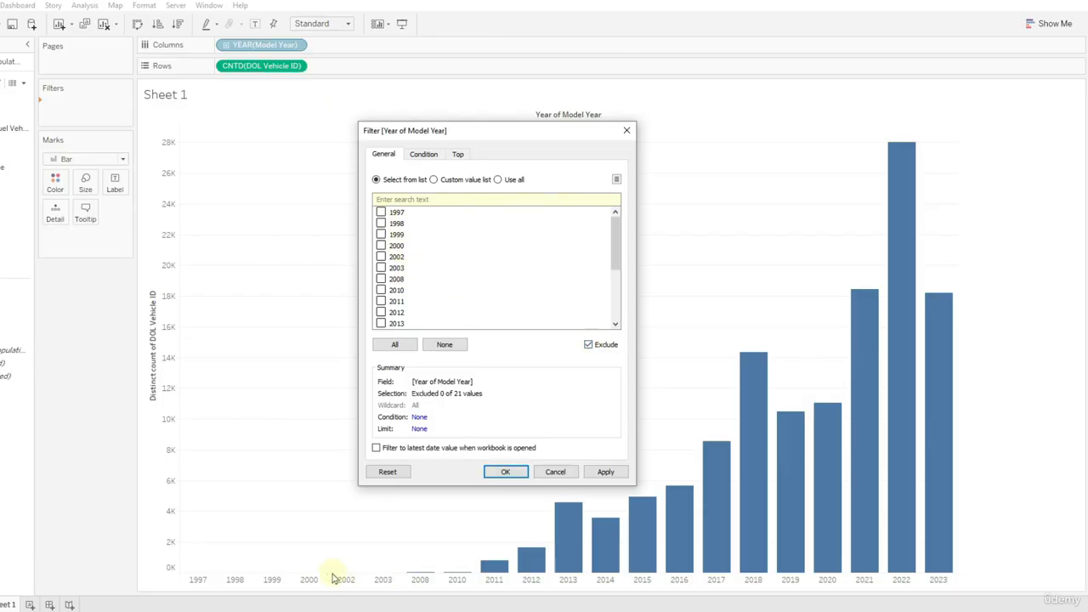
{"action": "scroll", "coordinate": [412, 263], "scroll_direction": "down", "scroll_amount": 3}
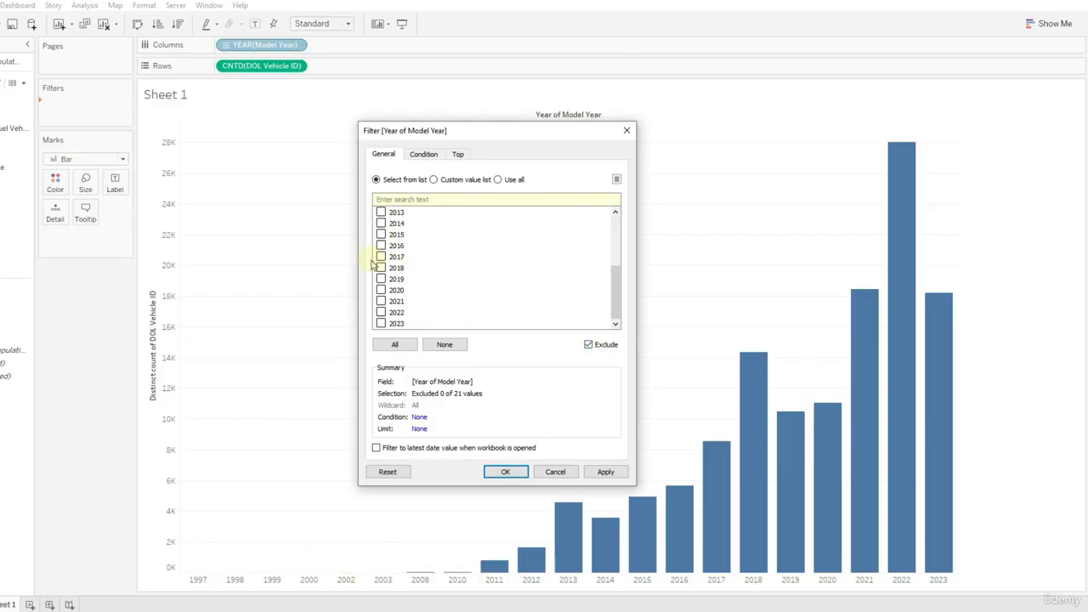
{"action": "scroll", "coordinate": [411, 308], "scroll_direction": "up", "scroll_amount": 3}
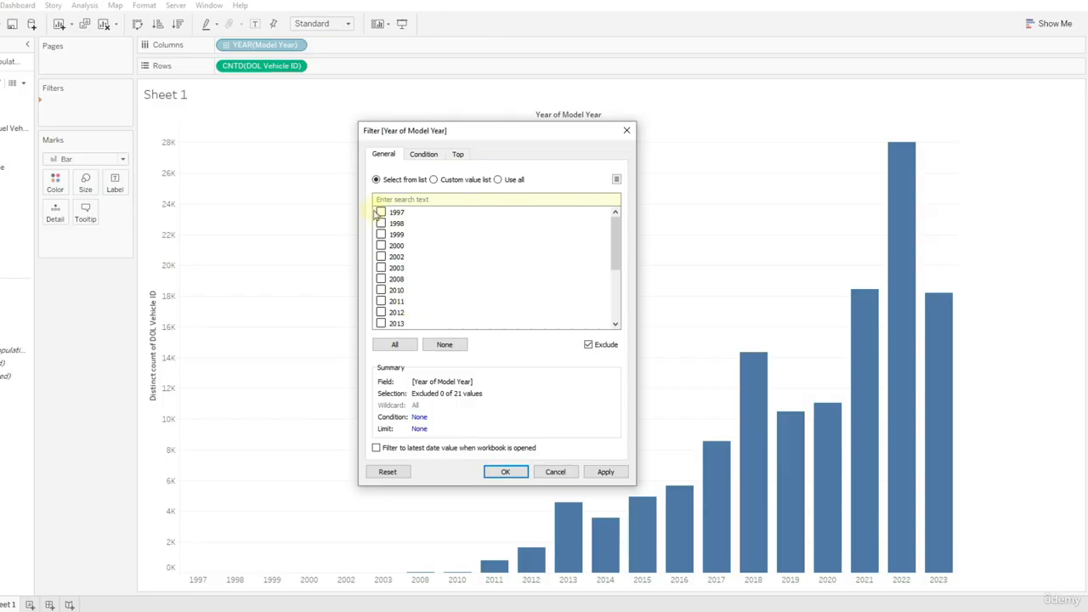
{"action": "left_click", "coordinate": [381, 233]}
{"action": "left_click", "coordinate": [381, 279]}
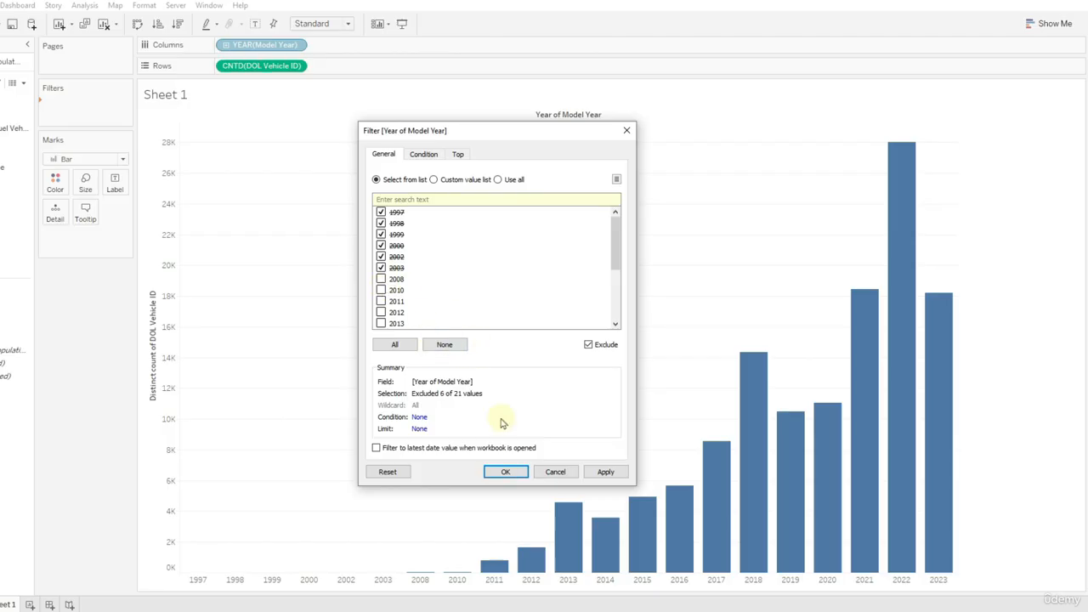
{"action": "left_click", "coordinate": [604, 473]}
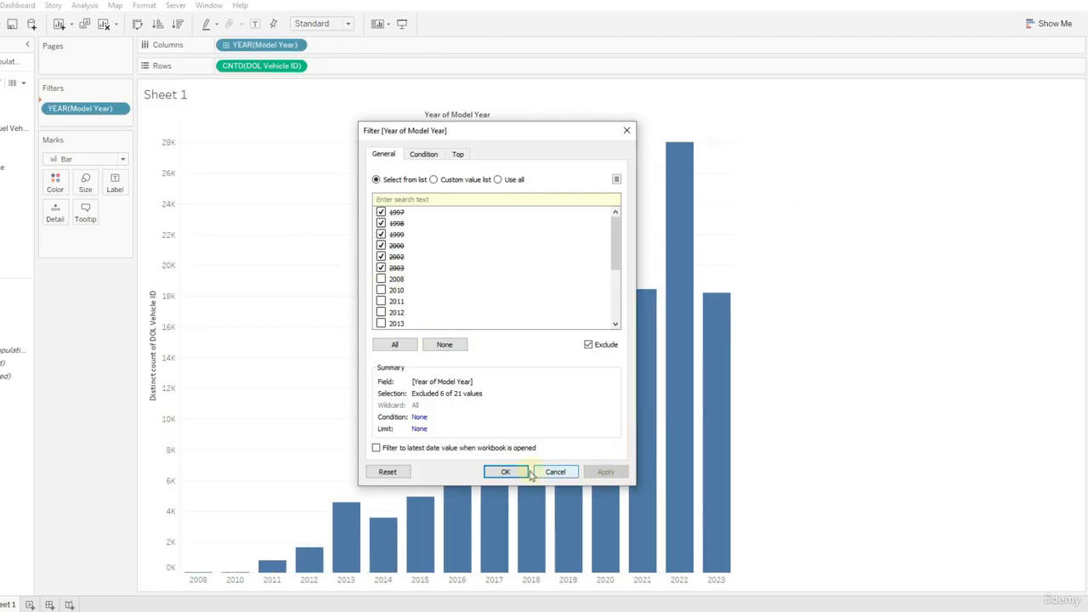
{"action": "left_click", "coordinate": [505, 472]}
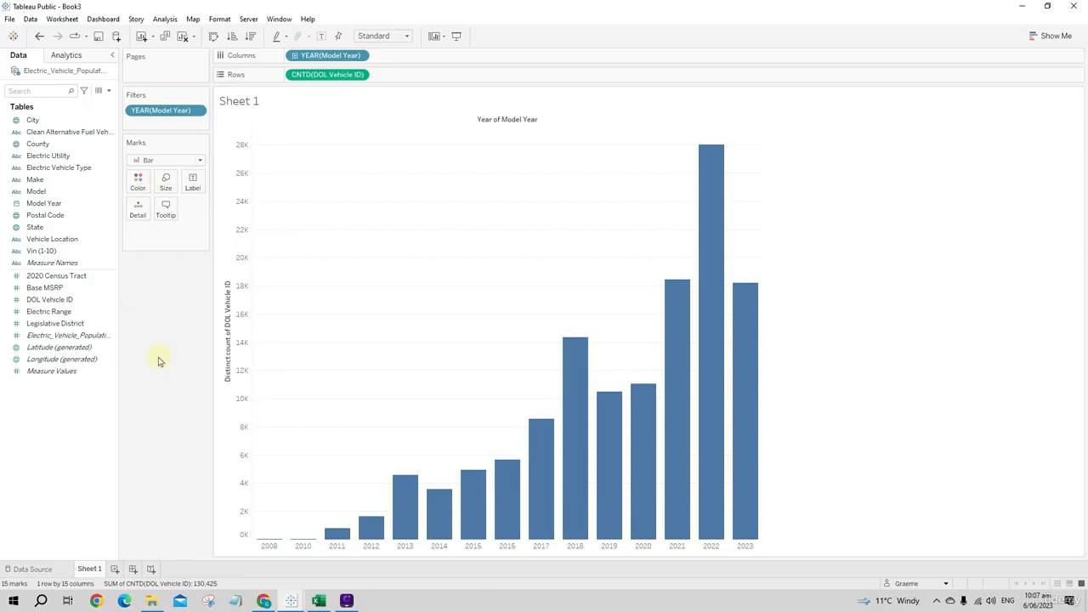
- Switch to the Electric_Vehicle_Population_Data workbook in Excel and check which values the Electric Vehicle Type column contains
{"action": "left_click", "coordinate": [59, 313]}
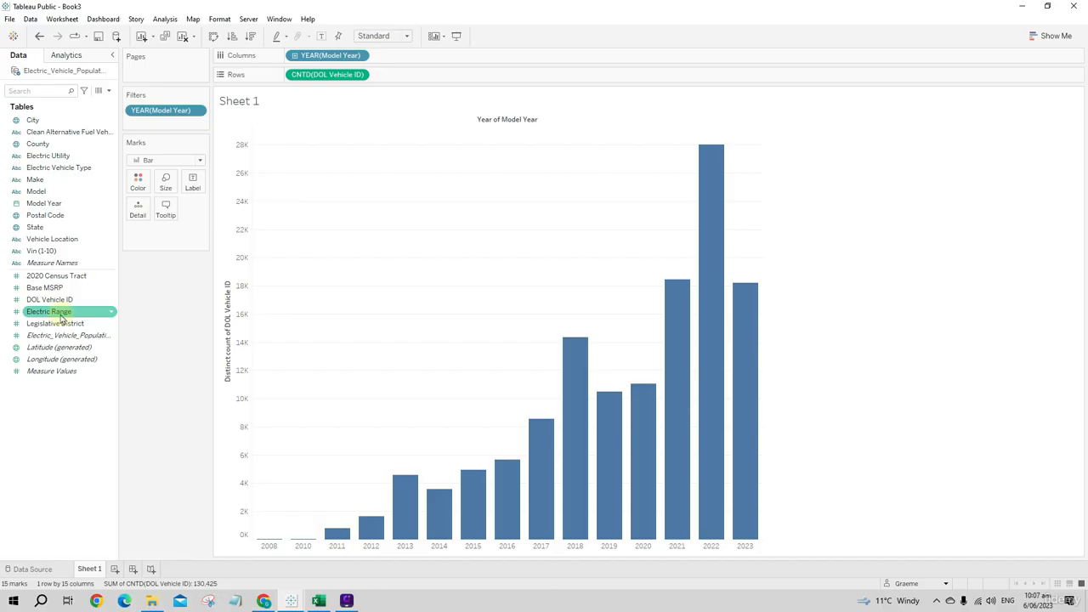
{"action": "left_click", "coordinate": [319, 601]}
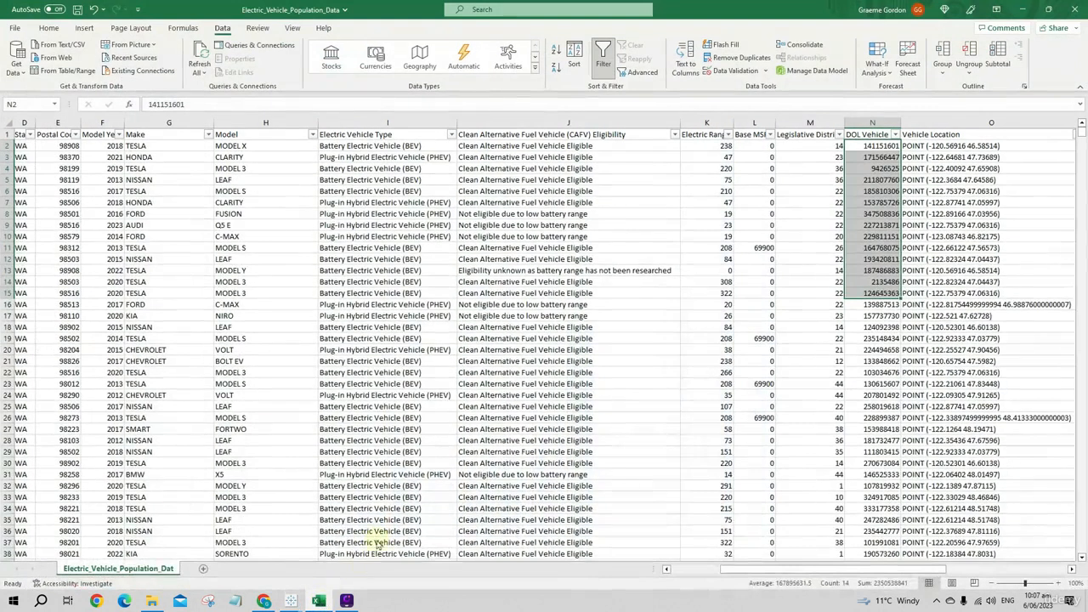
{"action": "left_click", "coordinate": [612, 374]}
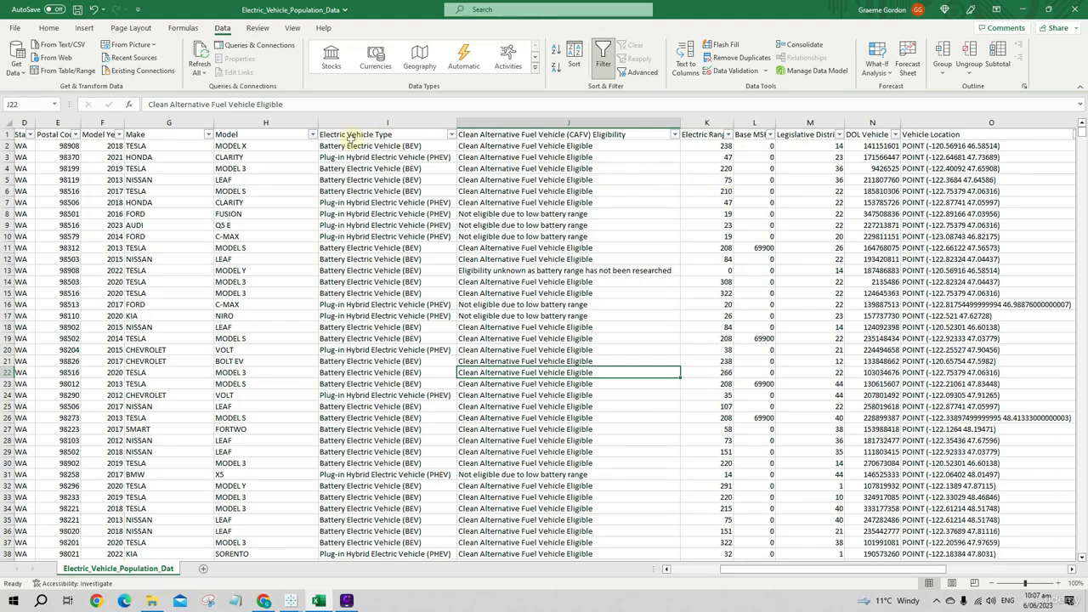
{"action": "left_click", "coordinate": [452, 134]}
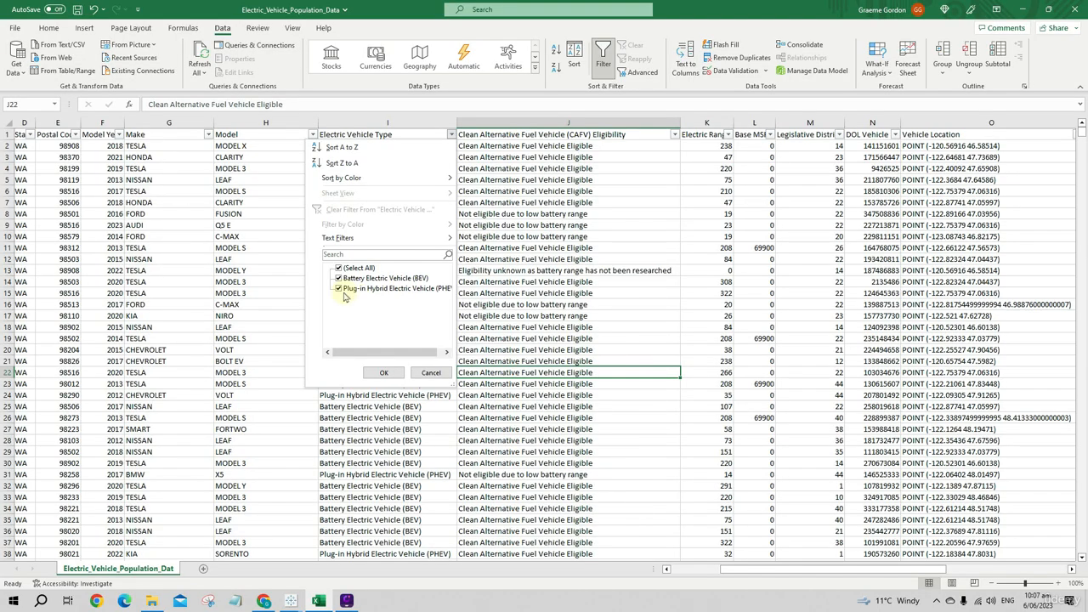
- Close the Excel column filter unchanged, return to Tableau, and color the bars by Electric Vehicle Type
{"action": "left_click", "coordinate": [432, 375]}
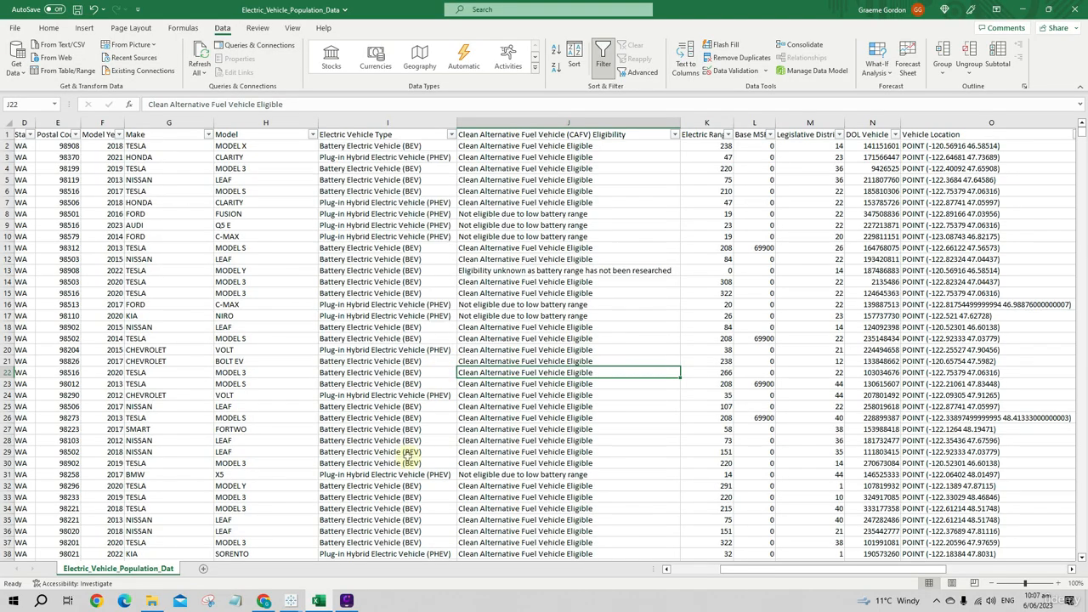
{"action": "left_click", "coordinate": [1024, 9]}
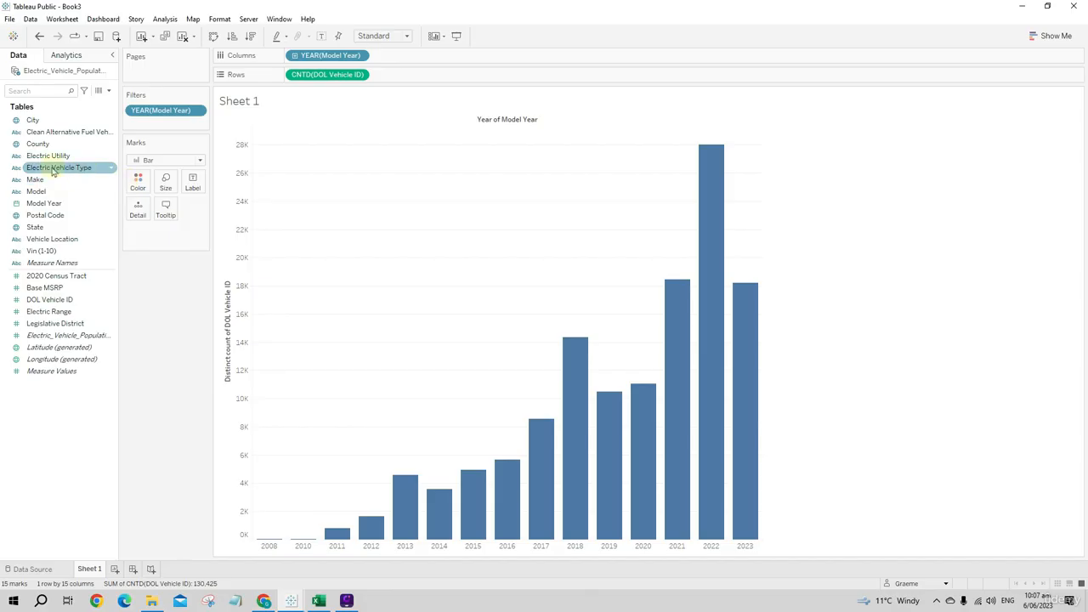
{"action": "left_click_drag", "start_coordinate": [47, 168], "coordinate": [143, 187]}
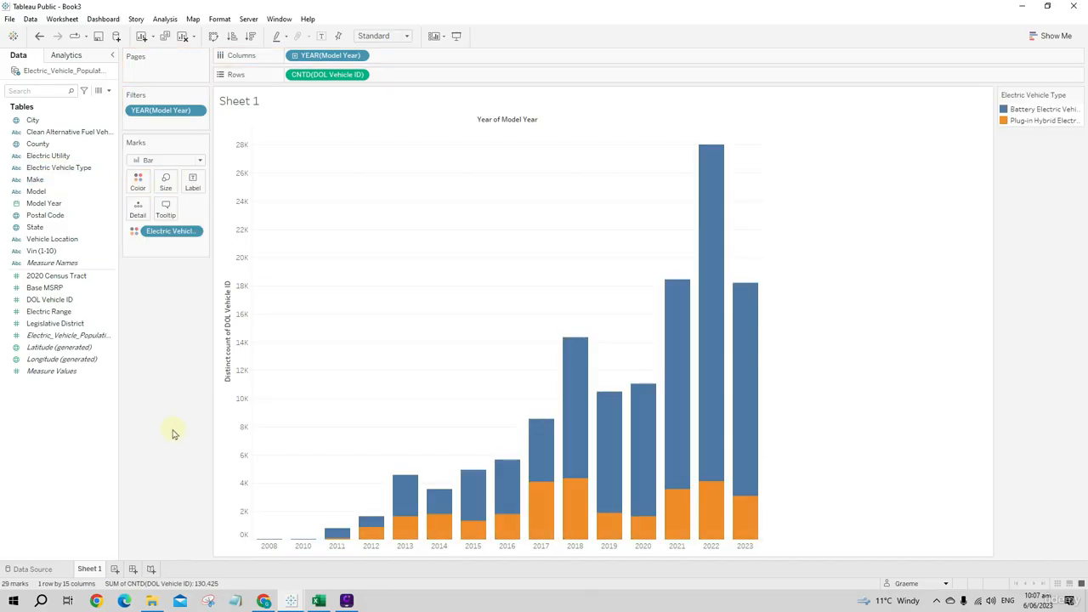
{"action": "mouse_move", "coordinate": [435, 507]}
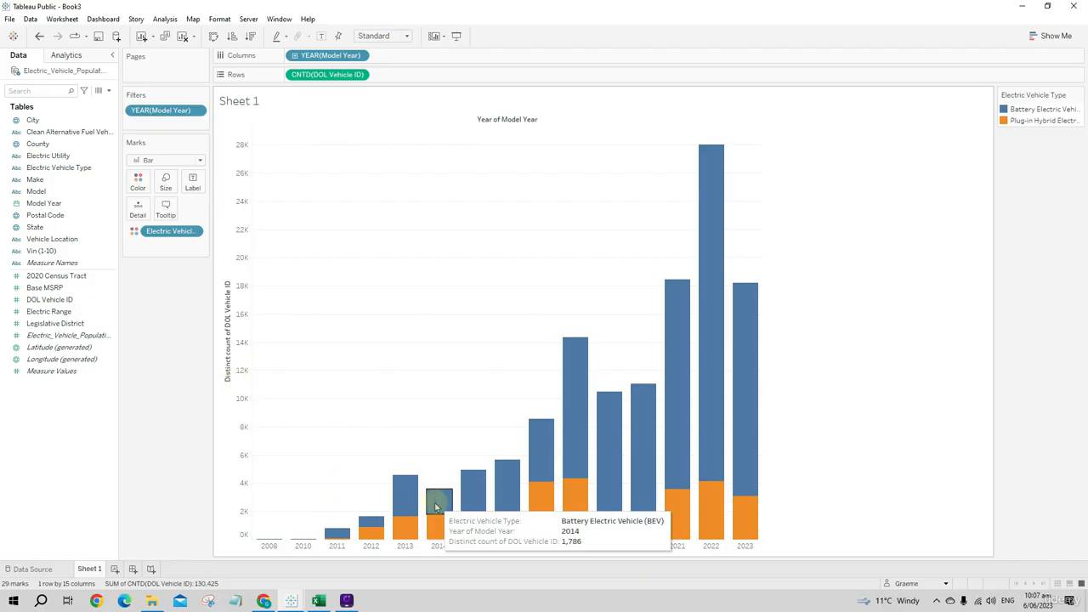
{"action": "mouse_move", "coordinate": [433, 527]}
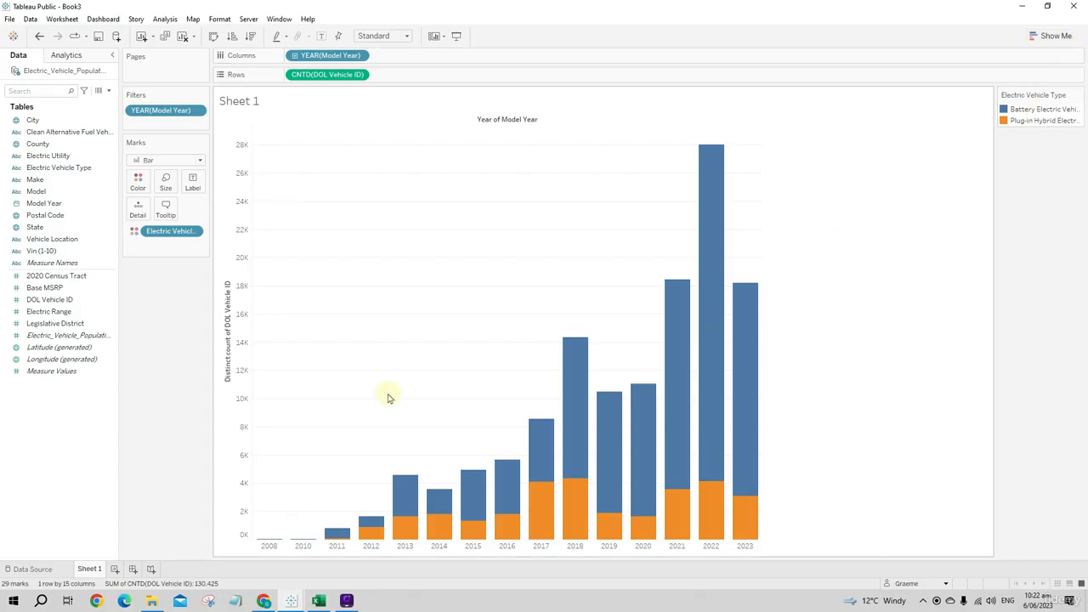
- Hide the header of the Distinct count of DOL Vehicle ID axis and the Year of Model Year column field label
{"action": "right_click", "coordinate": [238, 391]}
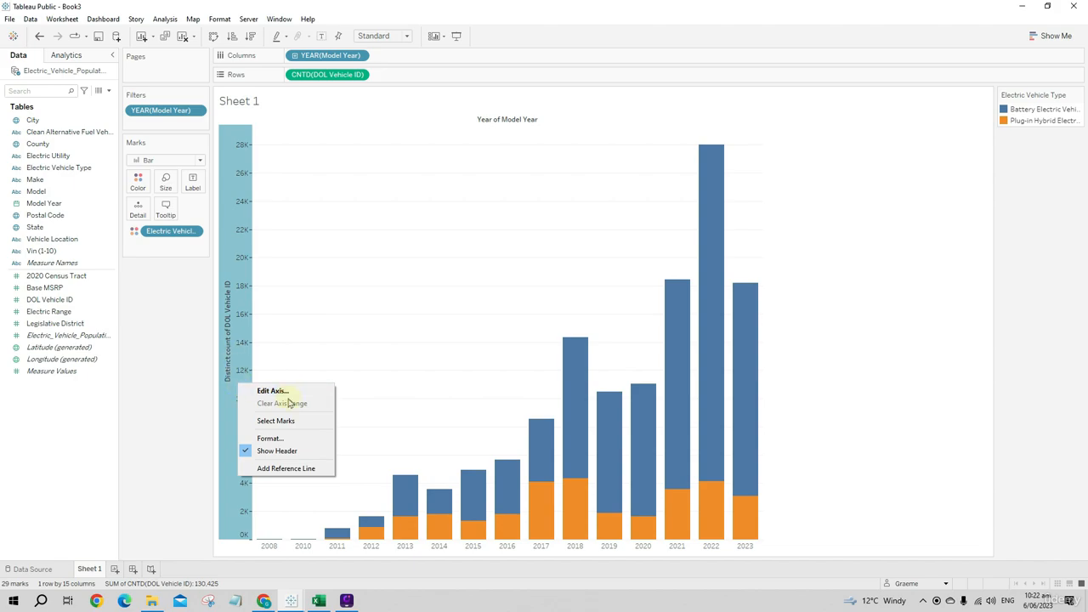
{"action": "left_click", "coordinate": [284, 451]}
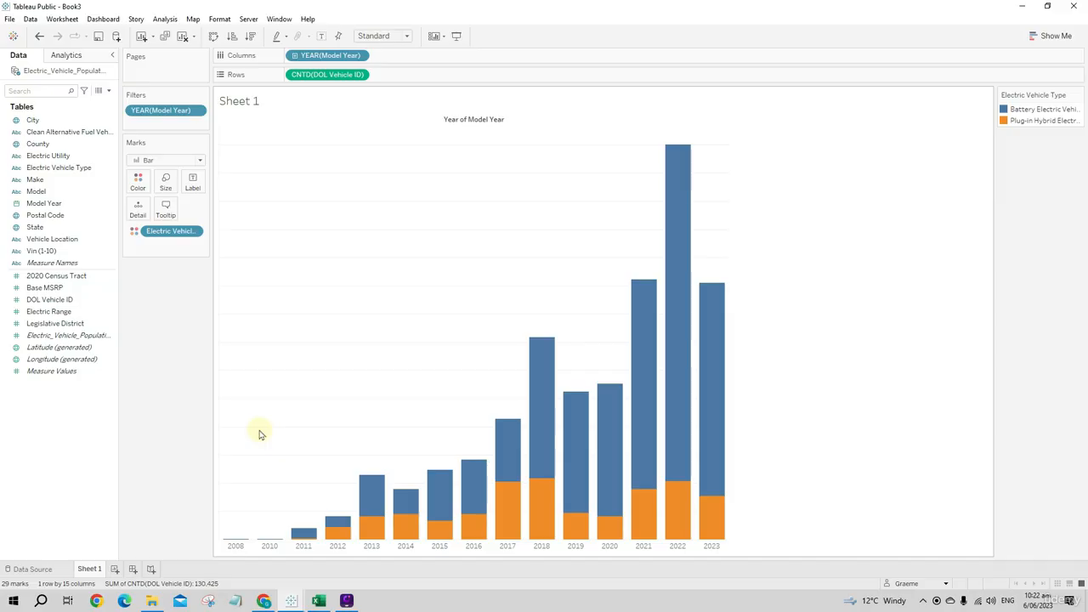
{"action": "right_click", "coordinate": [478, 121]}
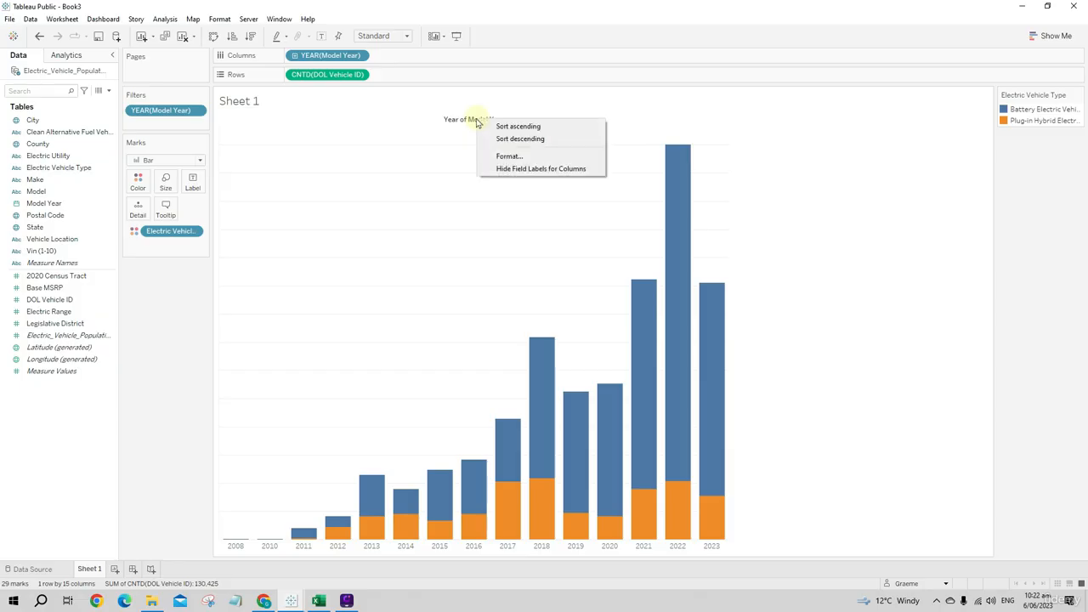
{"action": "left_click", "coordinate": [523, 169]}
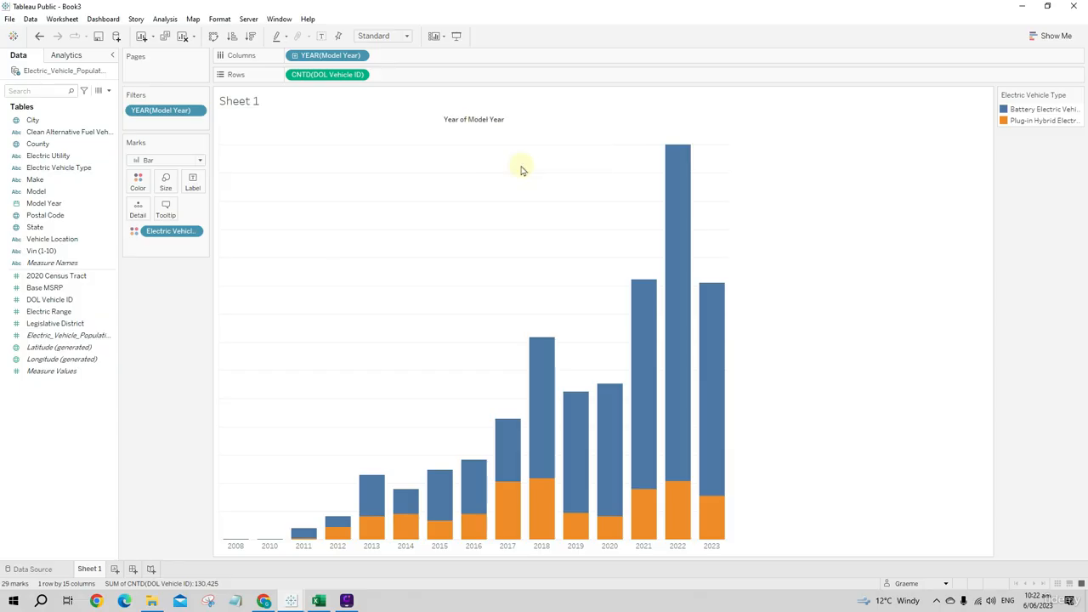
- Show mark labels on all segments of the stacked bars
{"action": "left_click", "coordinate": [193, 185]}
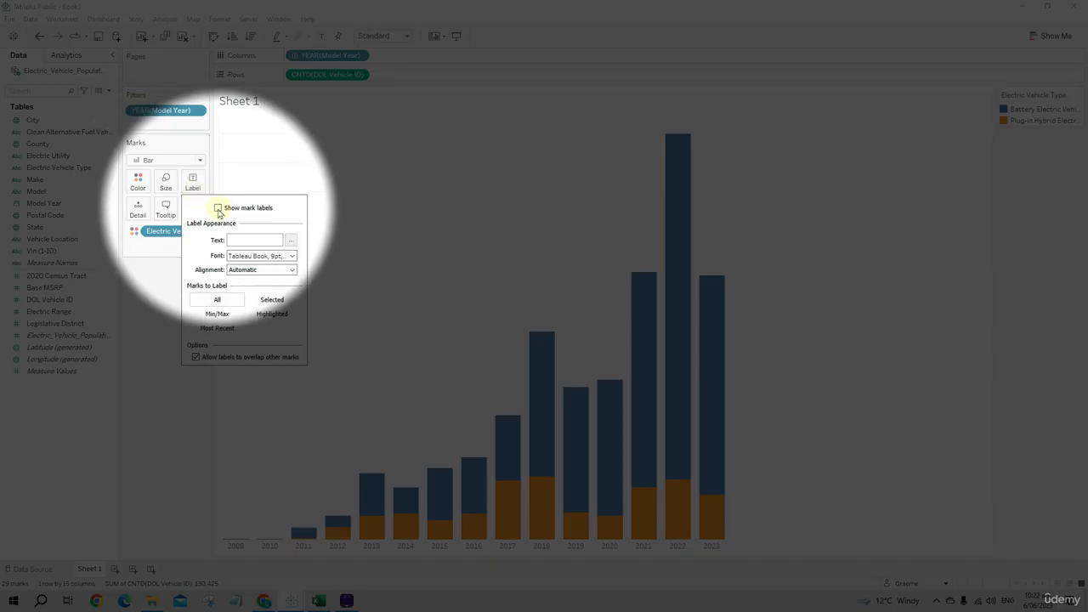
{"action": "left_click", "coordinate": [217, 209]}
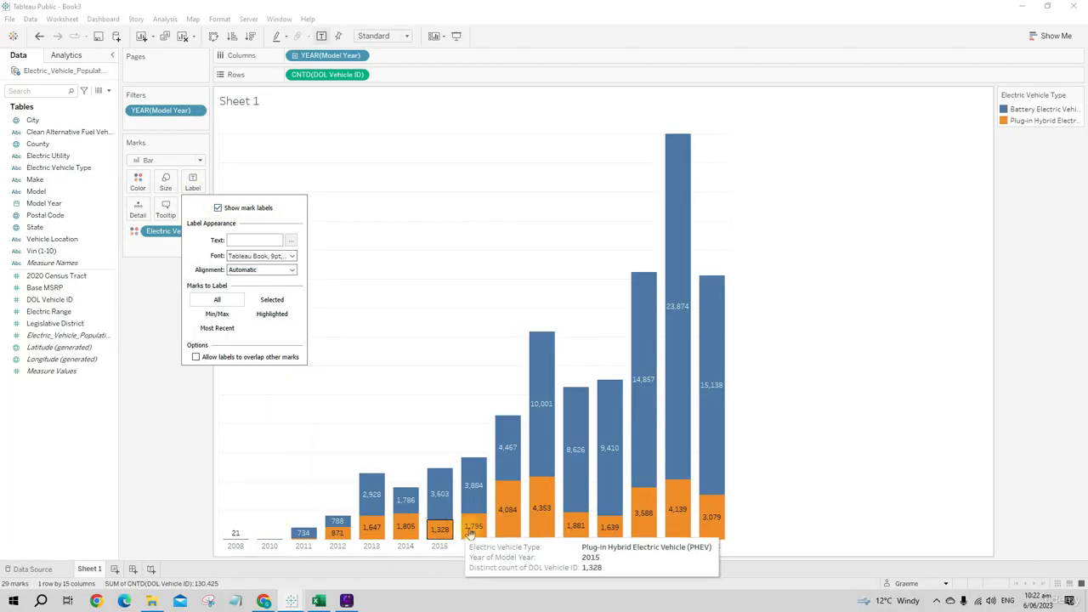
{"action": "left_click", "coordinate": [776, 396]}
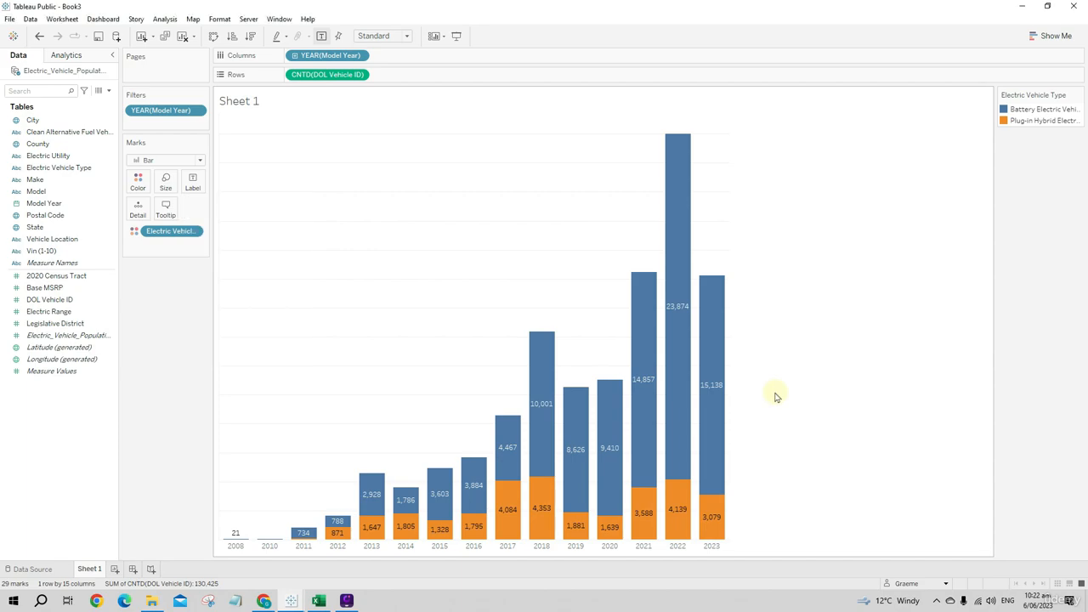
- Rename the Sheet 1 worksheet as "Year and Type"
{"action": "right_click", "coordinate": [85, 570]}
{"action": "left_click", "coordinate": [123, 440]}
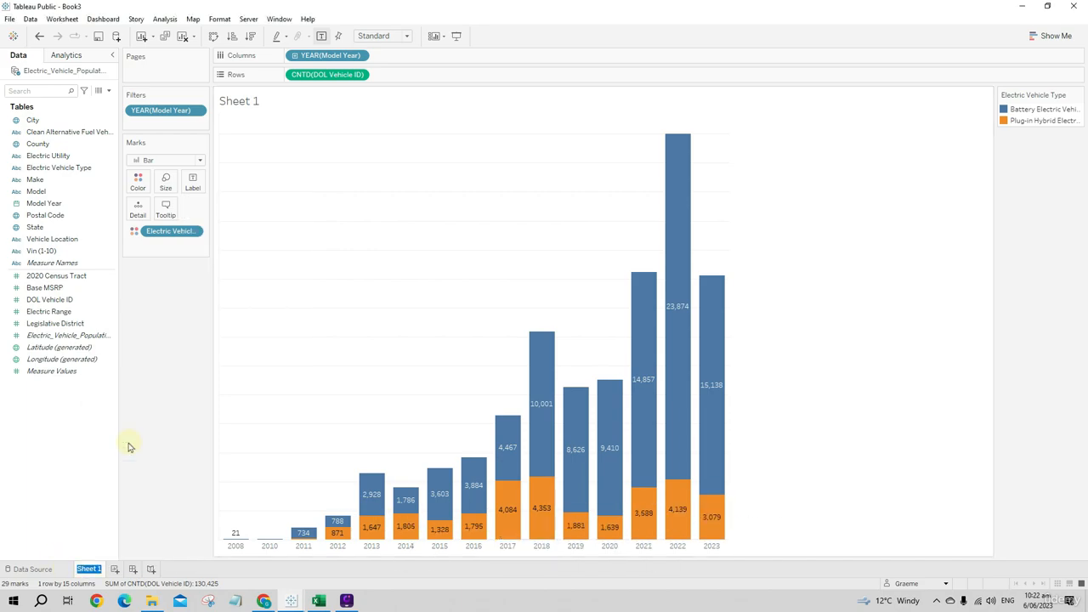
{"action": "type", "text": "Year and Type"}
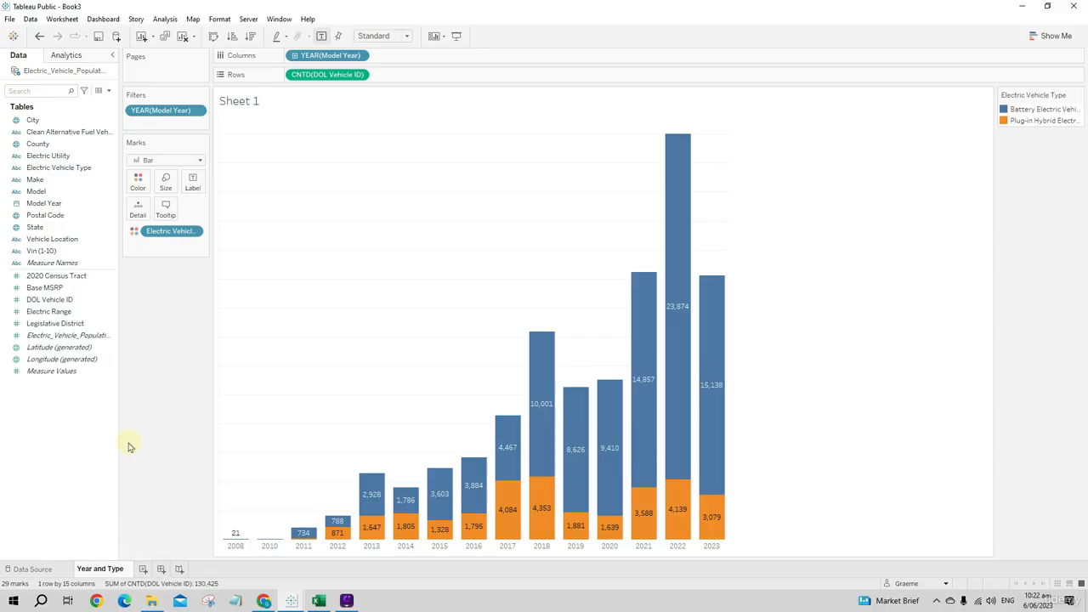
{"action": "key", "text": "Return"}
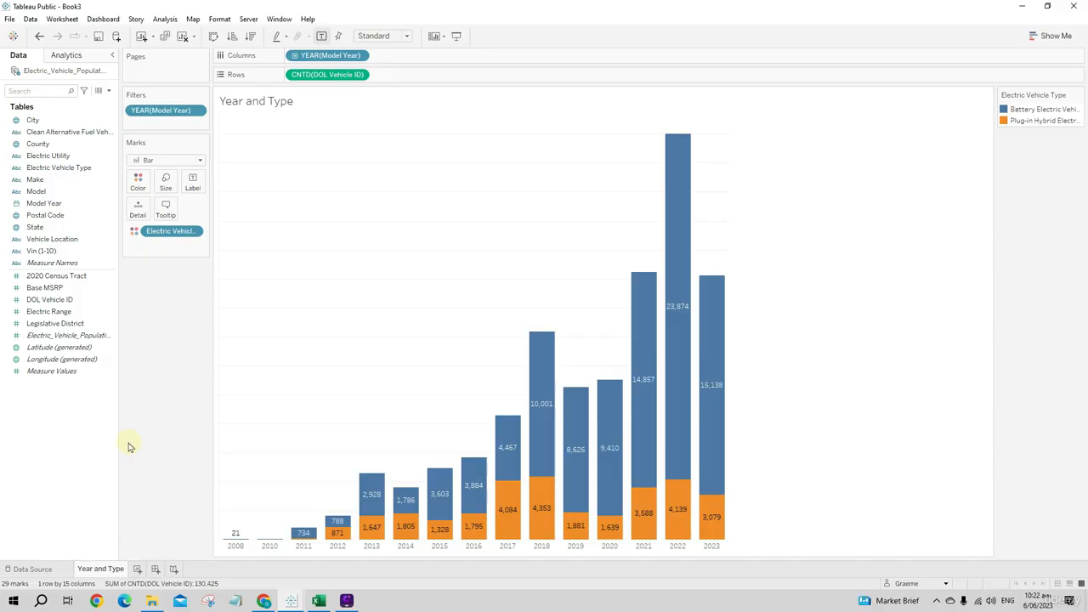